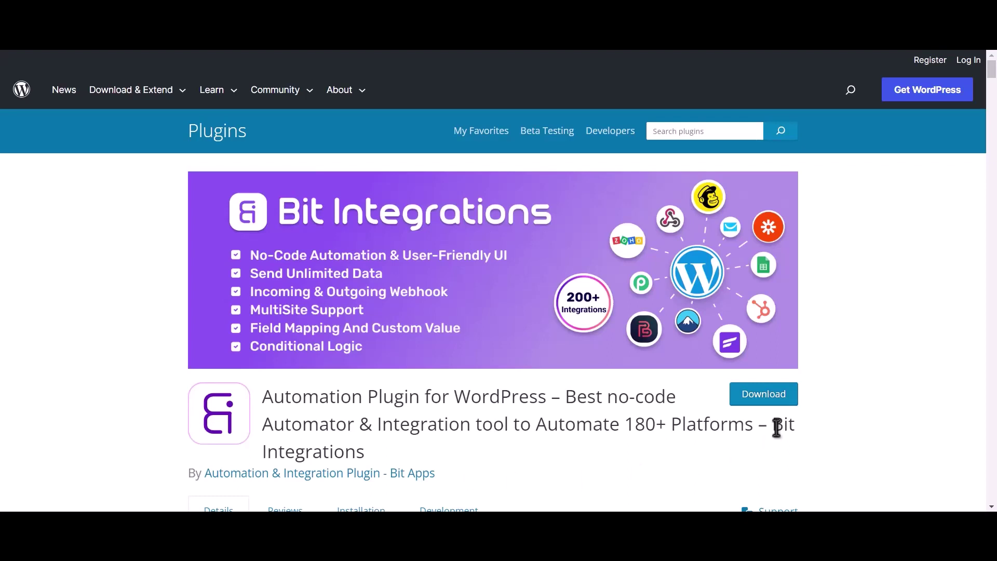
Step: Create a new integration with Contact Form 7's Contact form 1 as the trigger
drag(772, 425, 784, 448)
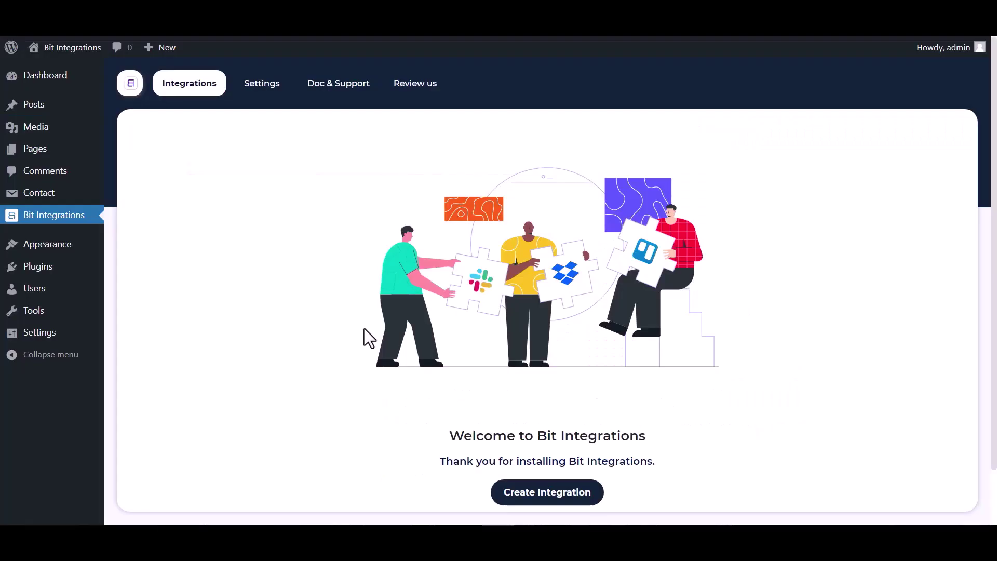
click(554, 499)
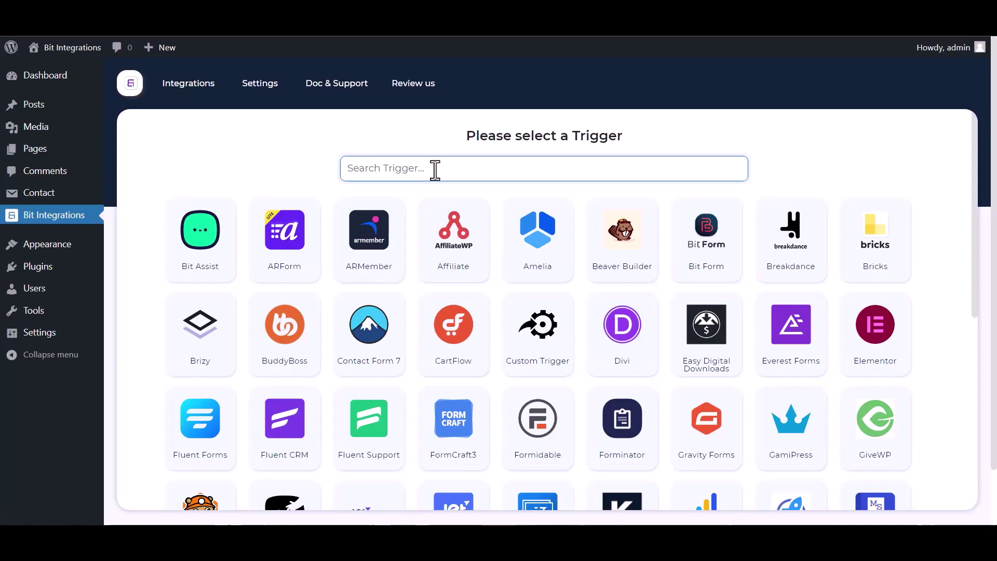
text(con)
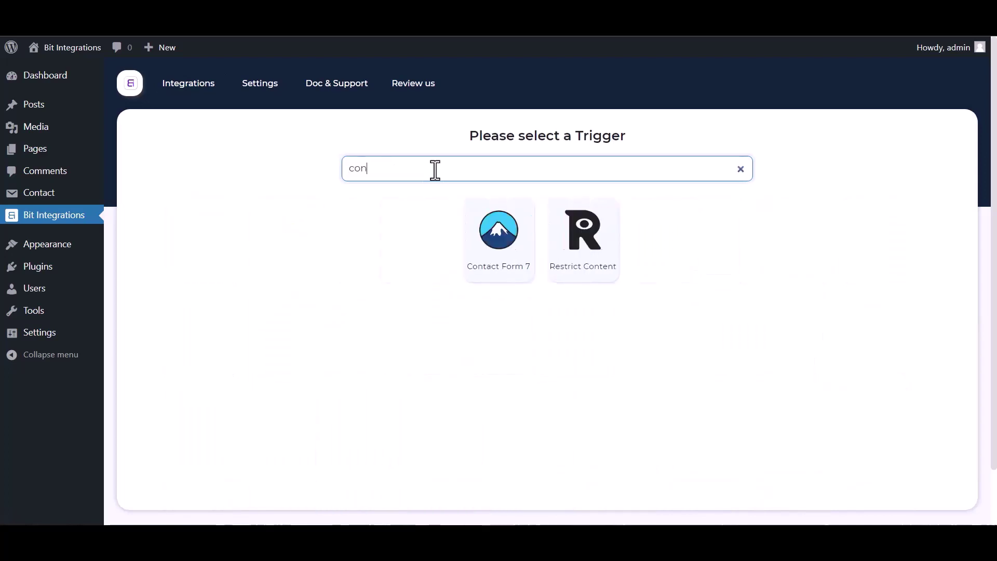
text(tact)
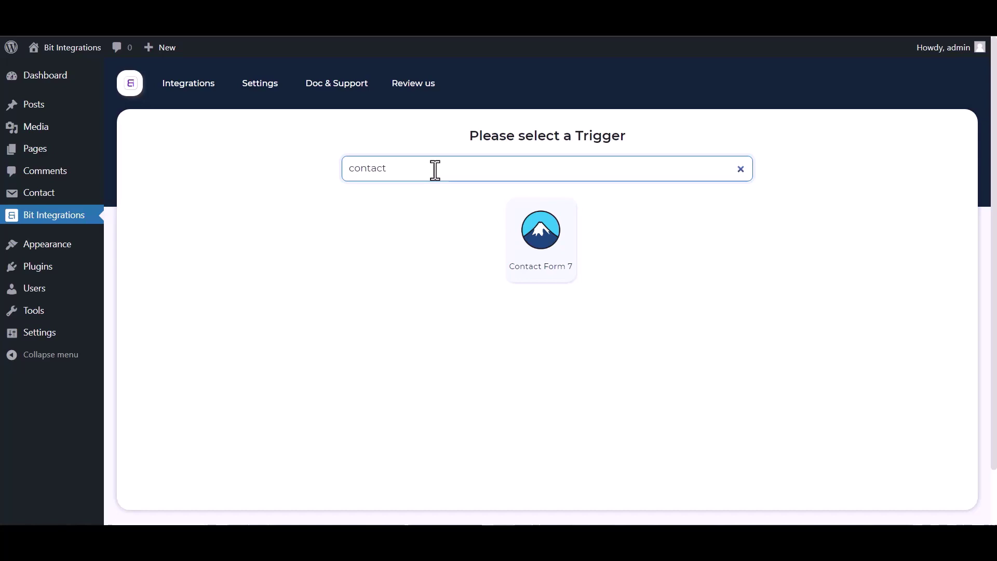
click(503, 227)
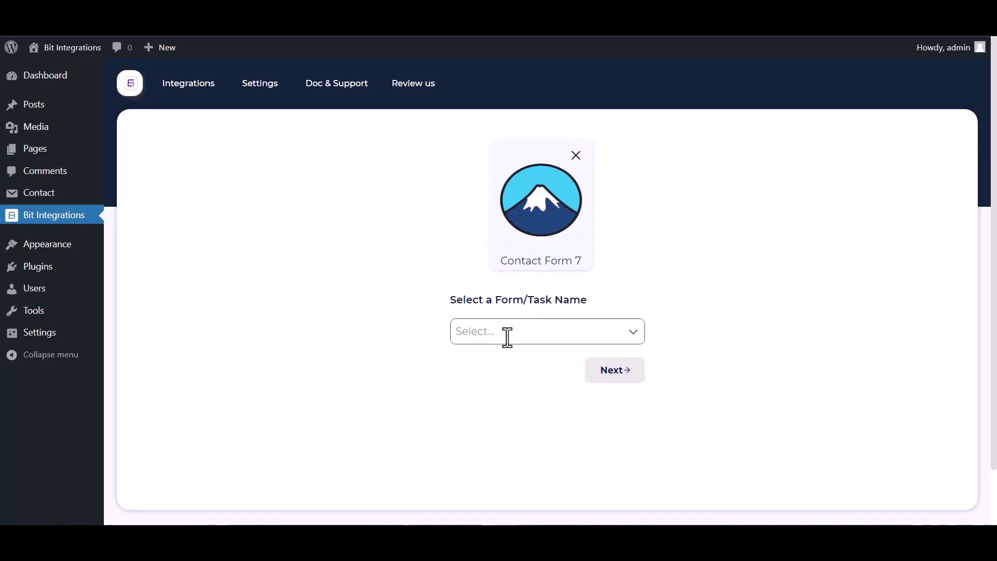
click(508, 337)
click(501, 358)
click(615, 369)
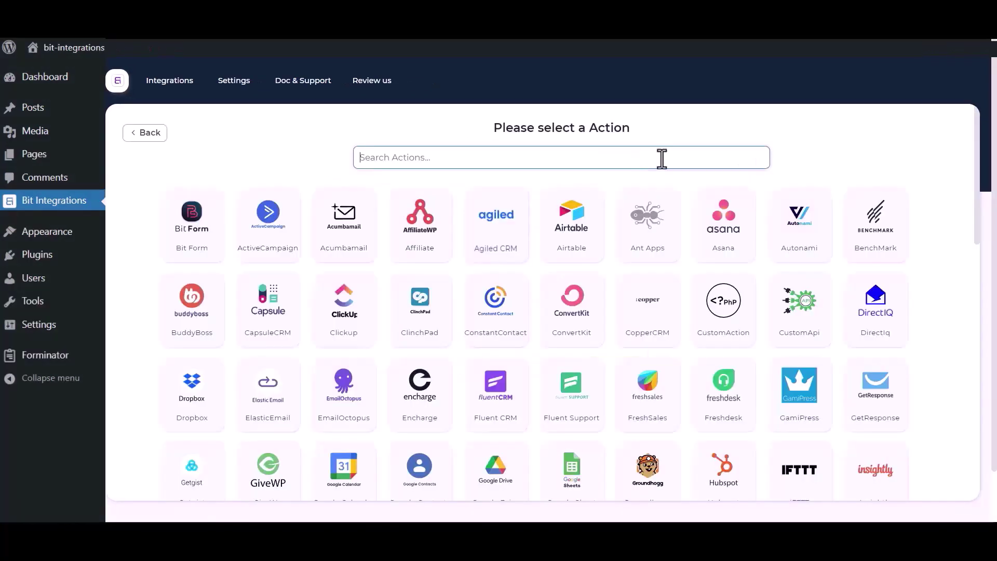
Step: Search the available actions for 'sales' to find Salesforce
click(815, 166)
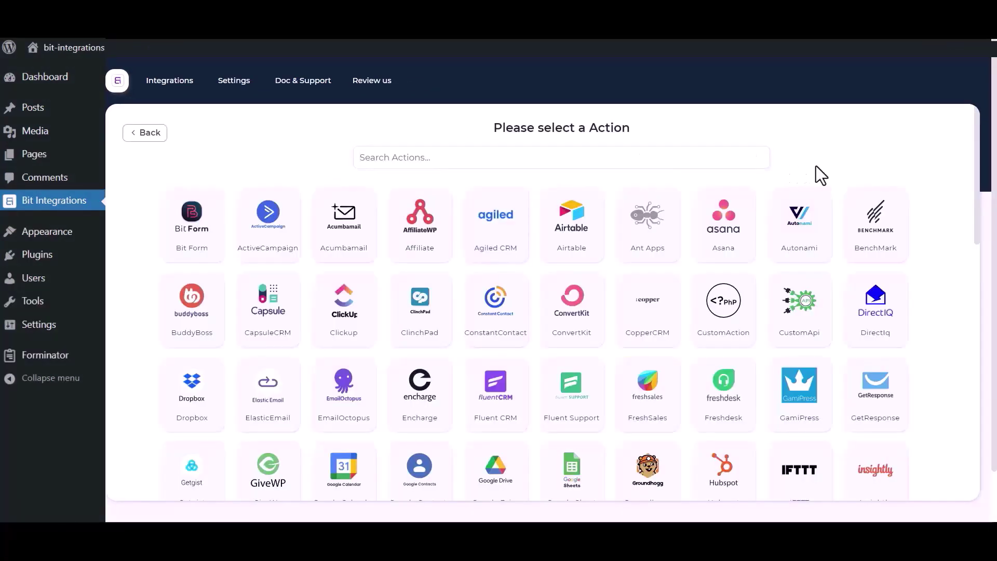
click(679, 160)
text(sales)
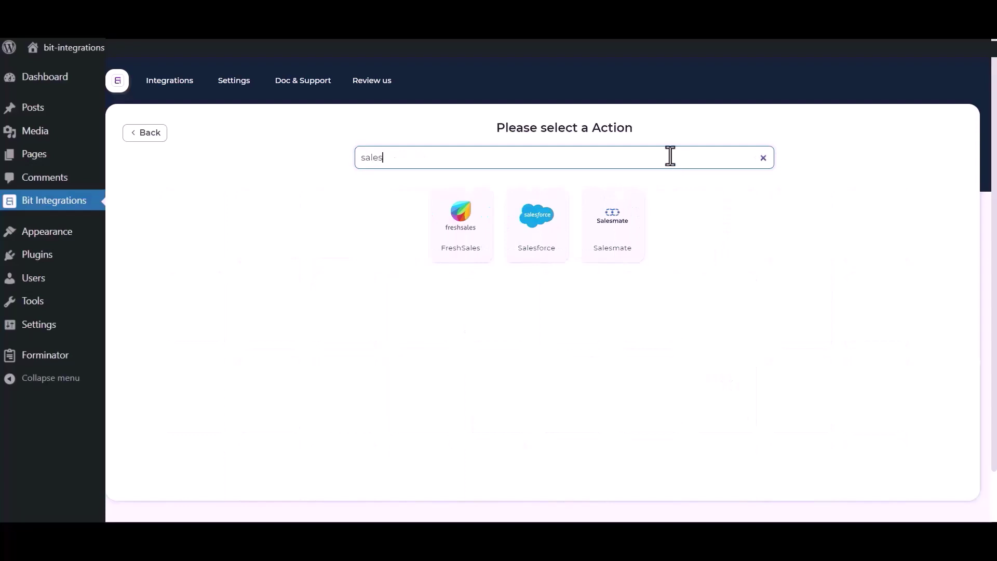
click(528, 242)
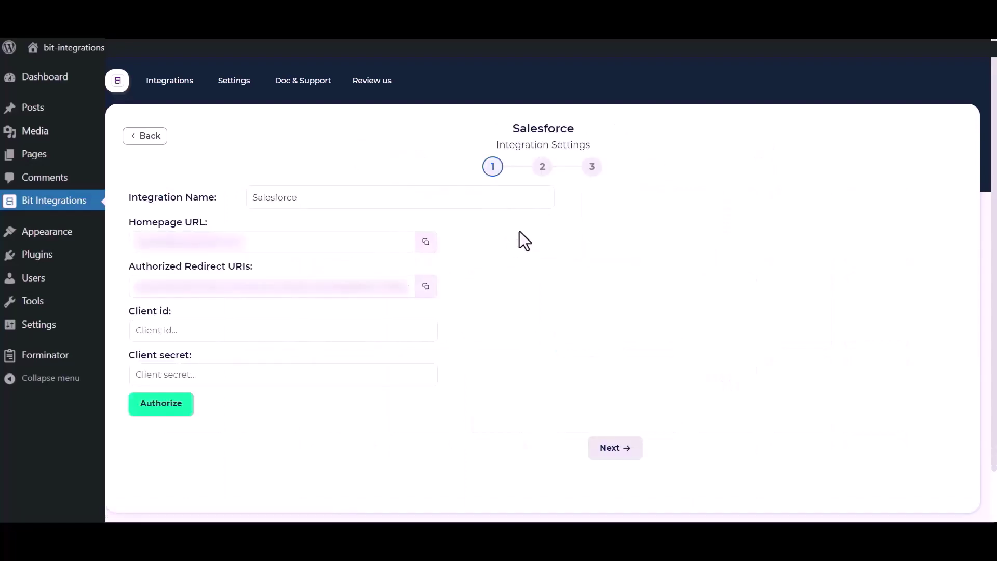
drag(324, 197, 256, 197)
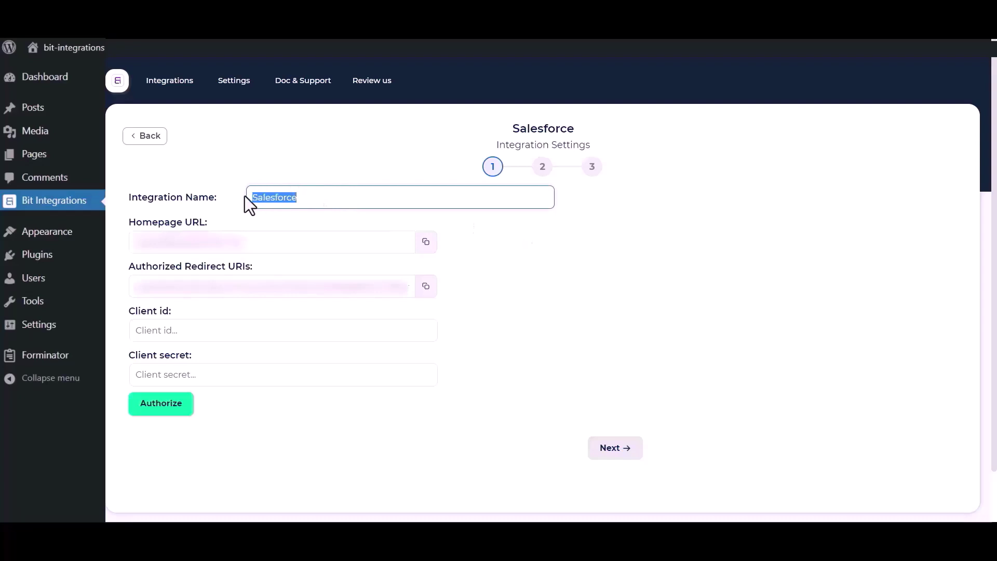
click(463, 372)
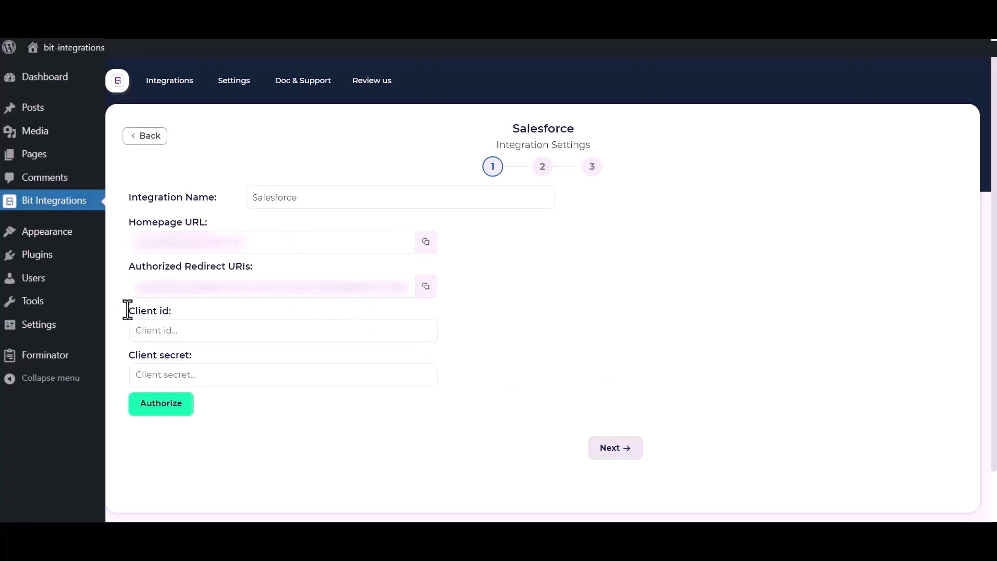
drag(130, 355, 198, 360)
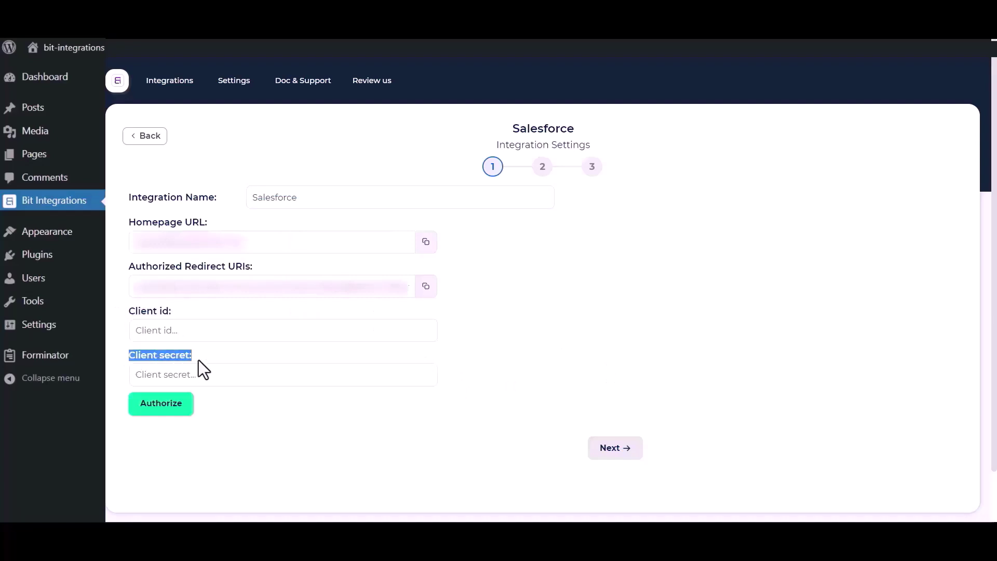
click(532, 342)
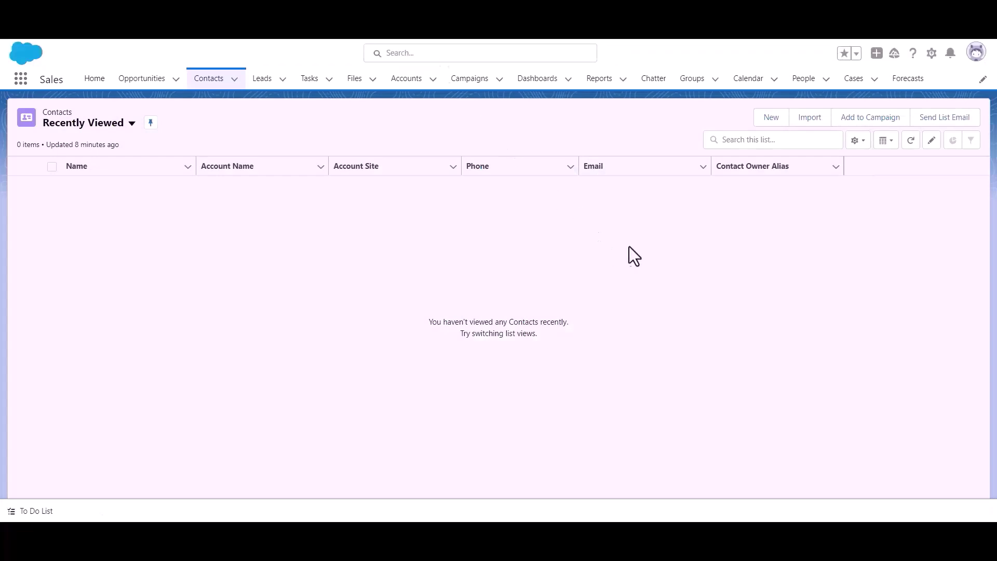
Step: Go to Salesforce Setup and open App Manager under Platform Tools > Apps
click(931, 54)
click(901, 102)
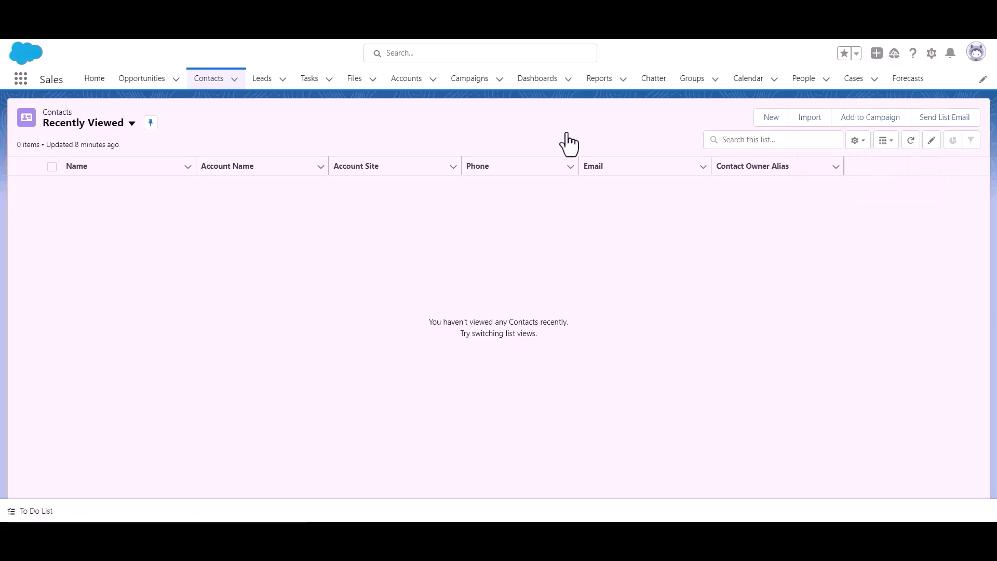
scroll(60, 221, down, 3)
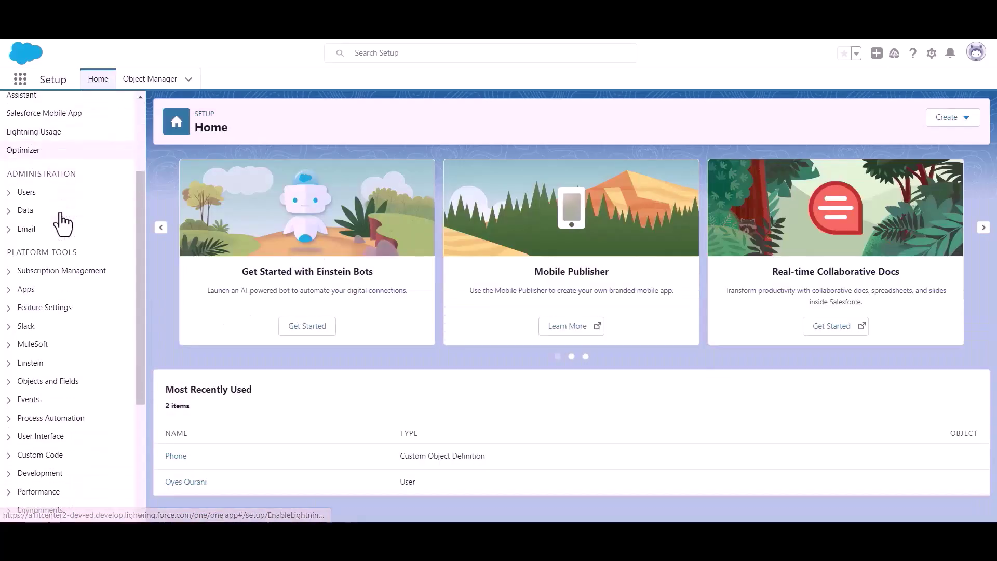
drag(7, 254, 100, 253)
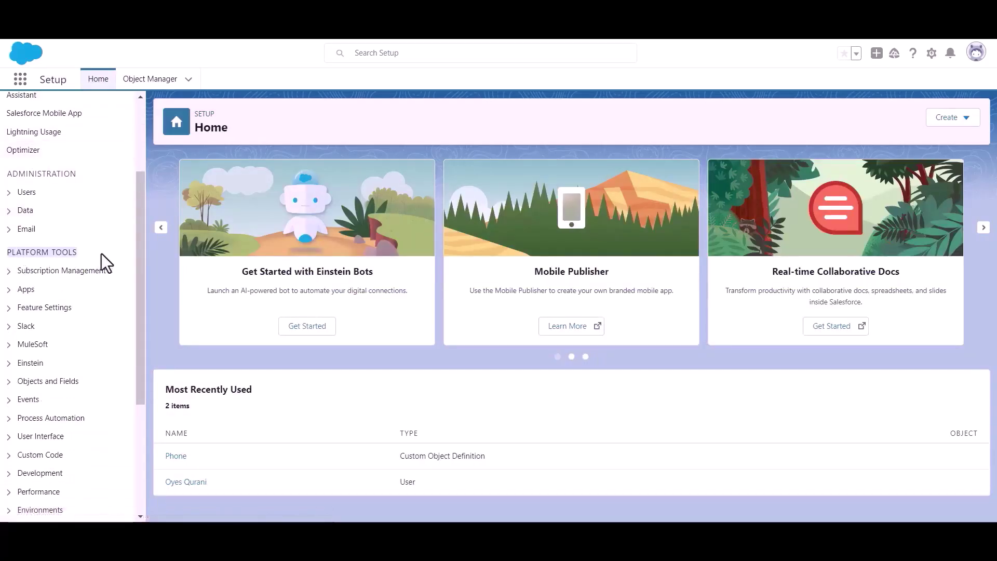
click(12, 291)
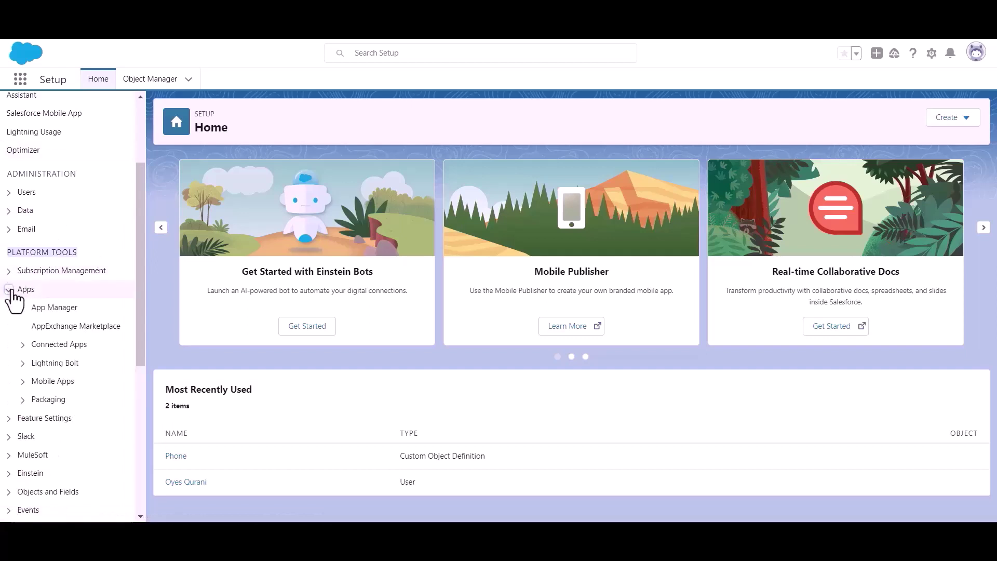
click(58, 312)
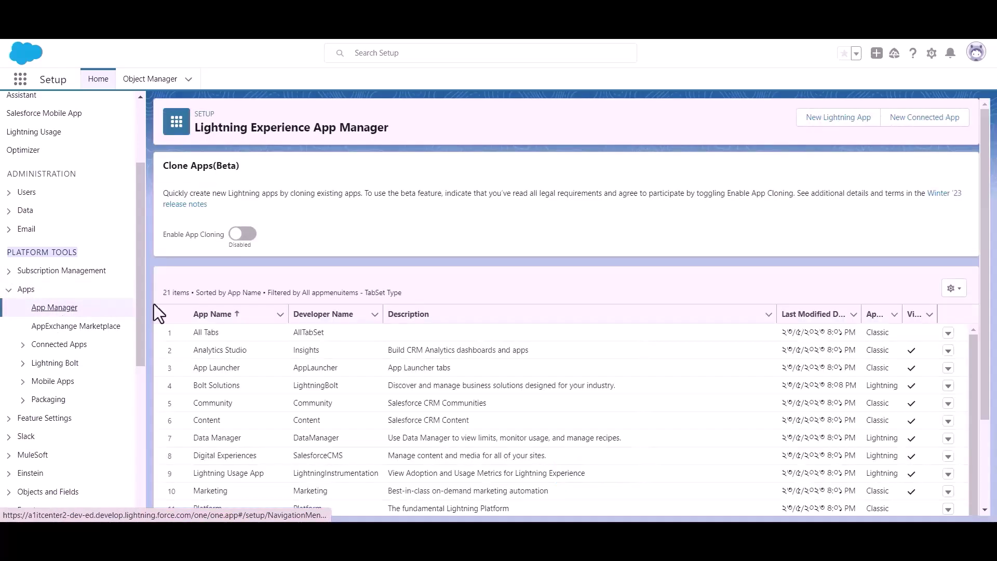
Step: Start a new connected app named 'Bit Apps' and paste in the contact e-mail
click(918, 133)
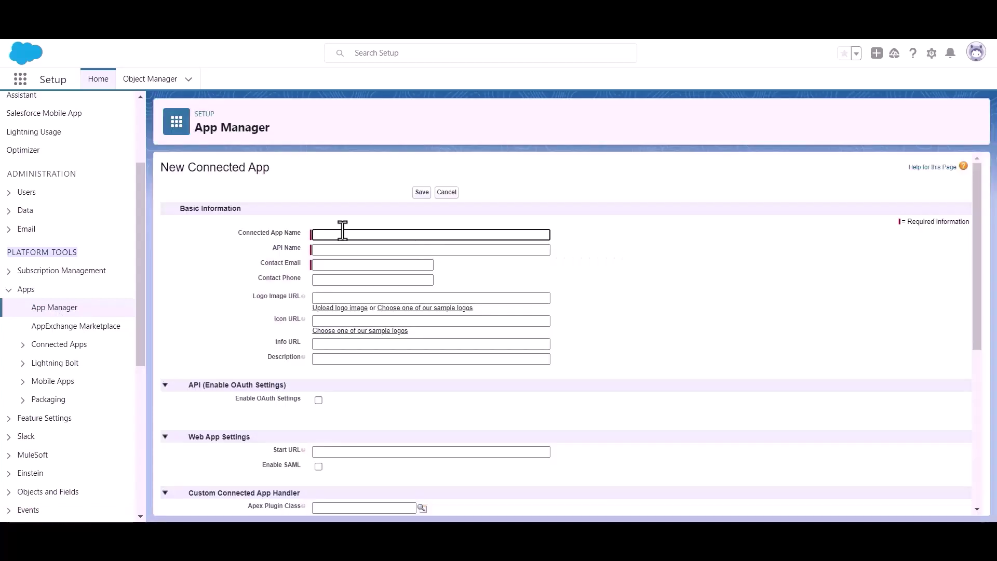
text(Bit Apps)
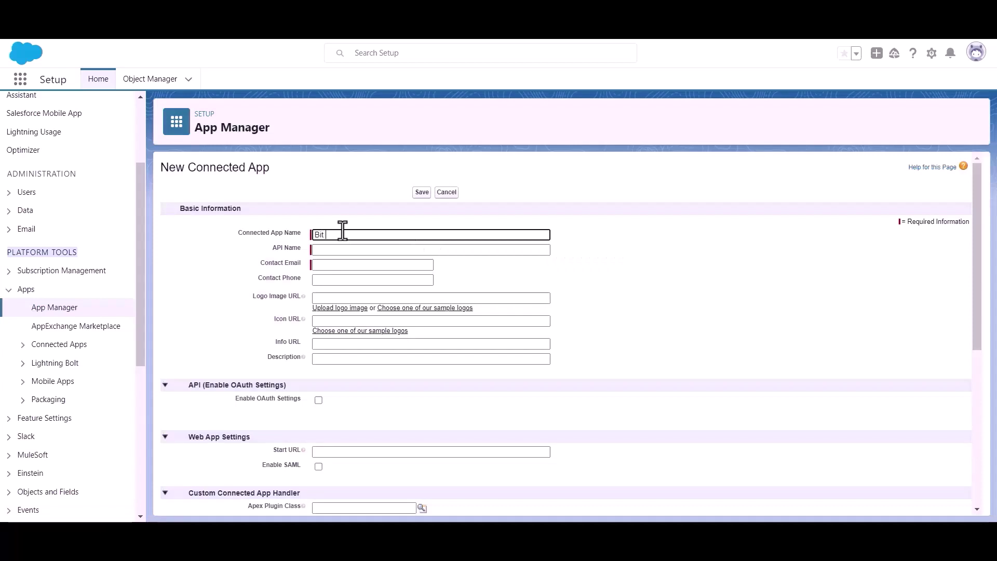
click(348, 265)
key(ctrl+v)
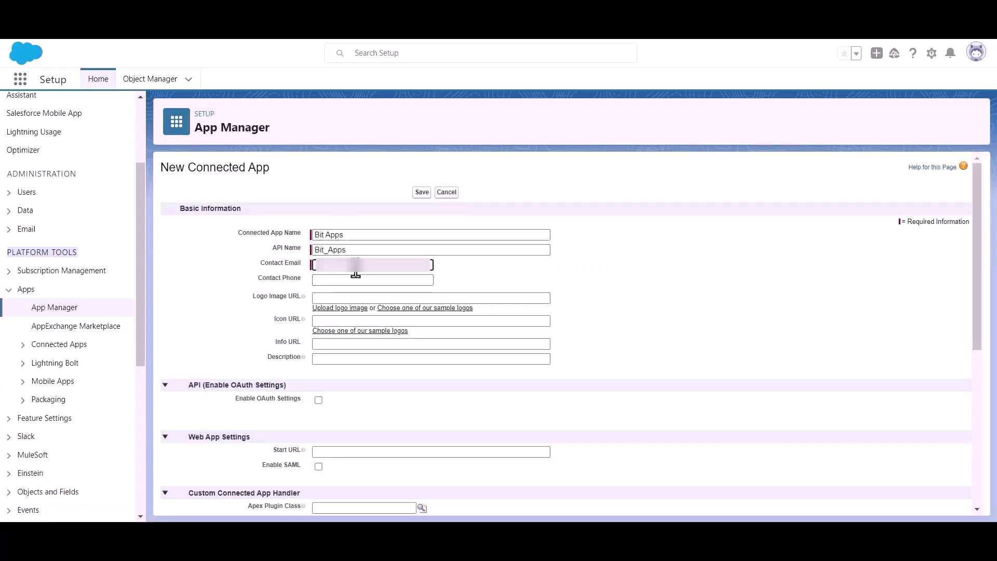
scroll(485, 267, down, 1)
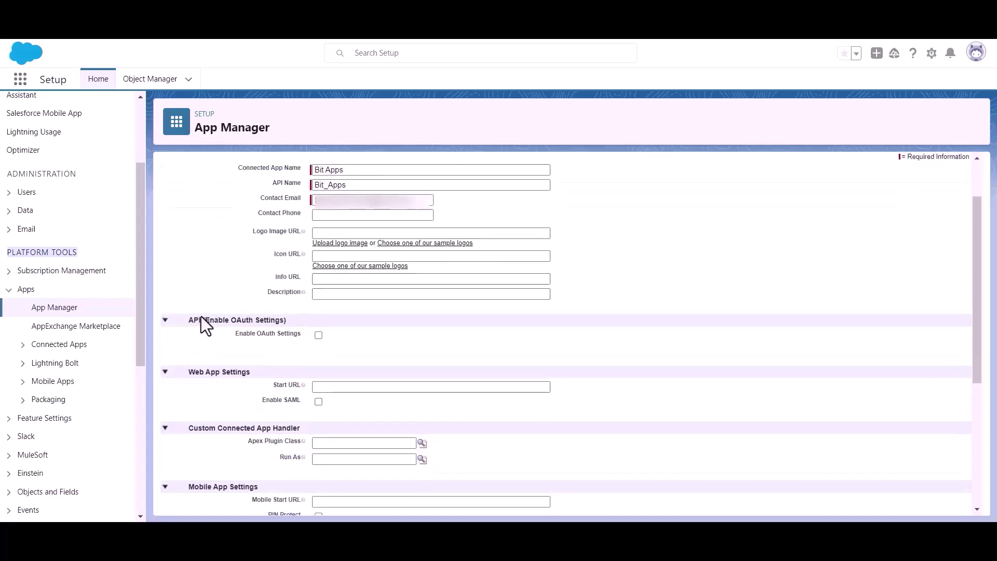
Step: Enable OAuth settings and copy the Authorized Redirect URI from Bit Integrations
drag(206, 318, 314, 328)
click(384, 347)
click(318, 335)
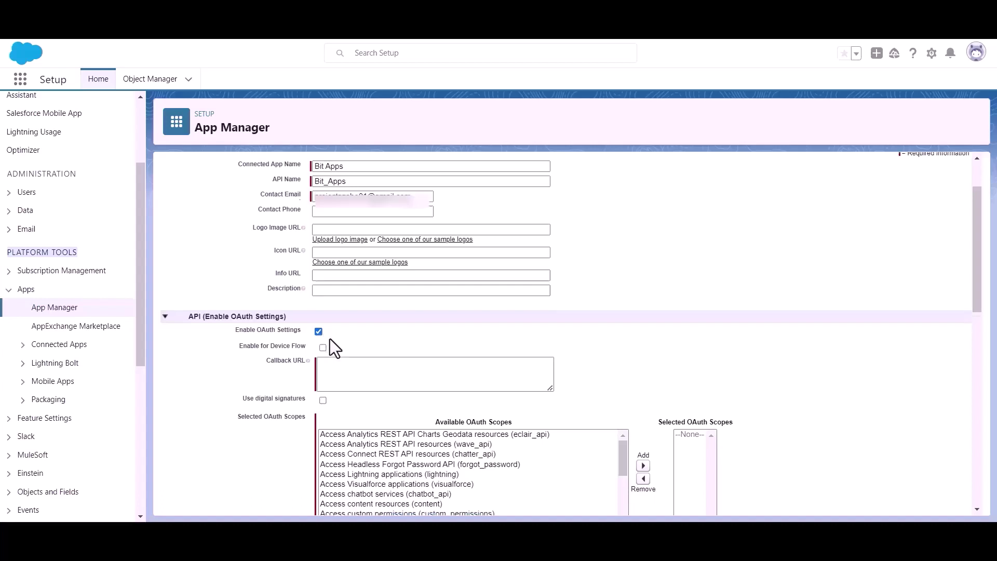
scroll(329, 338, down, 1)
click(349, 306)
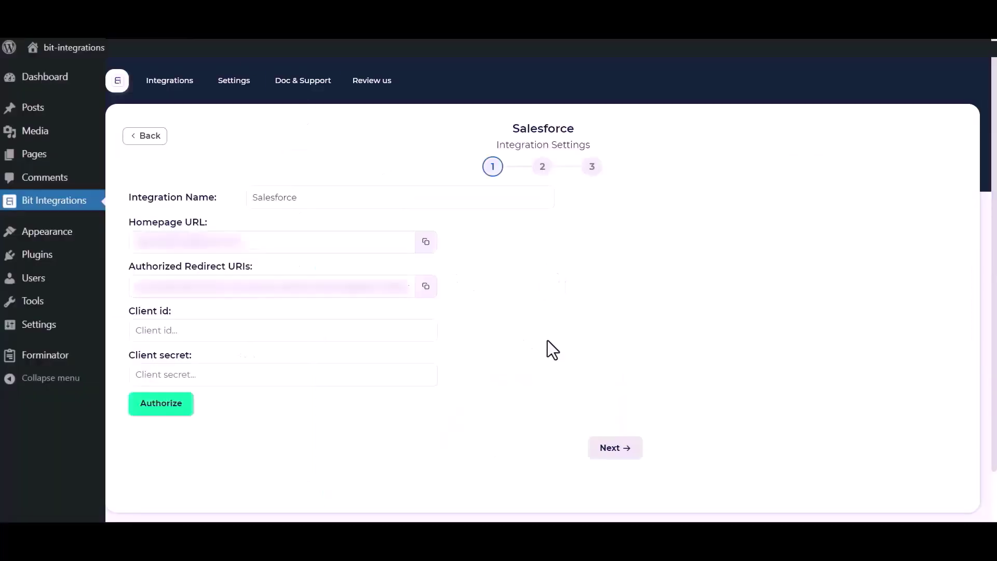
click(425, 289)
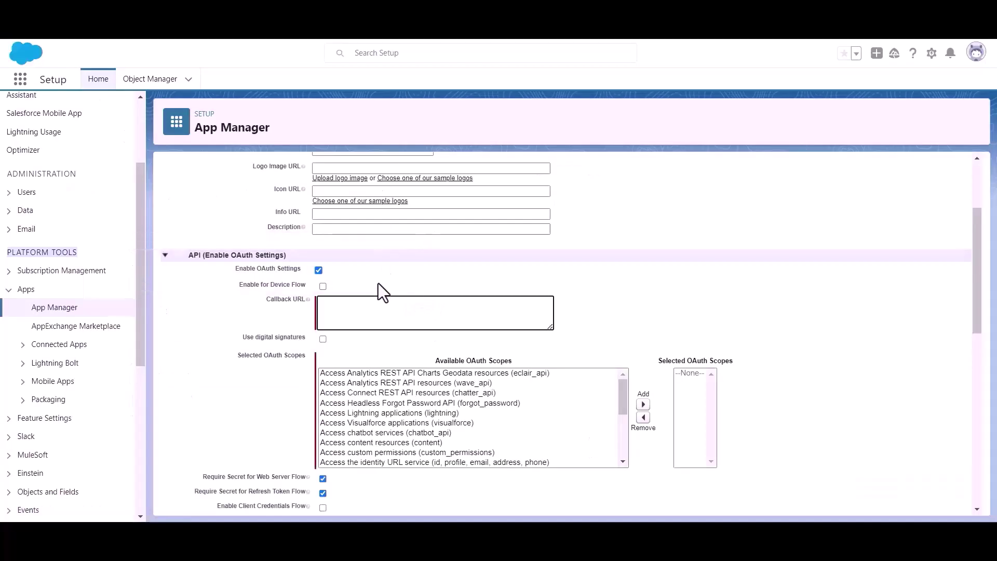
Step: Paste the redirect URI into the connected app's Callback URL field
click(341, 312)
key(ctrl+v)
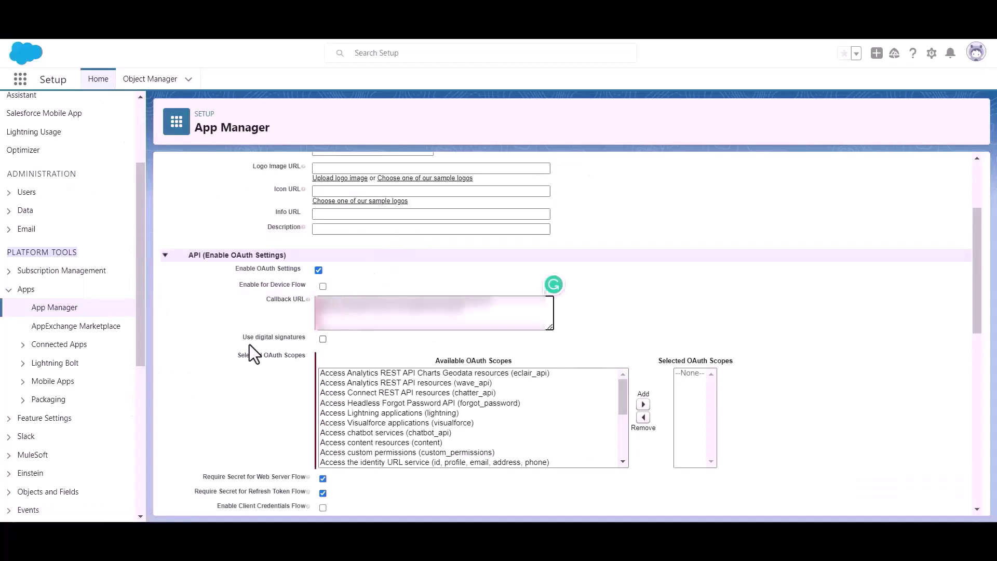
drag(234, 357, 297, 359)
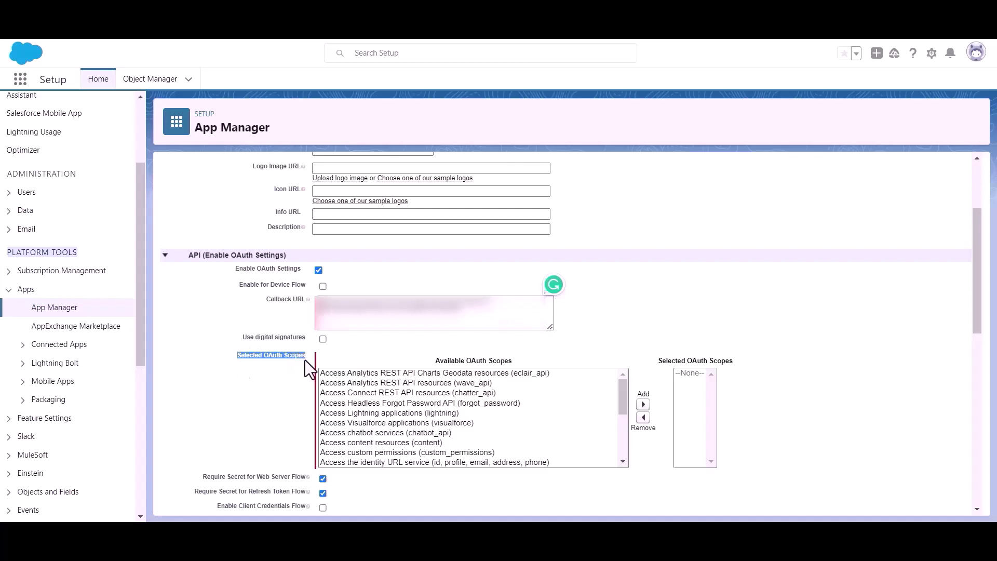
scroll(428, 433, down, 4)
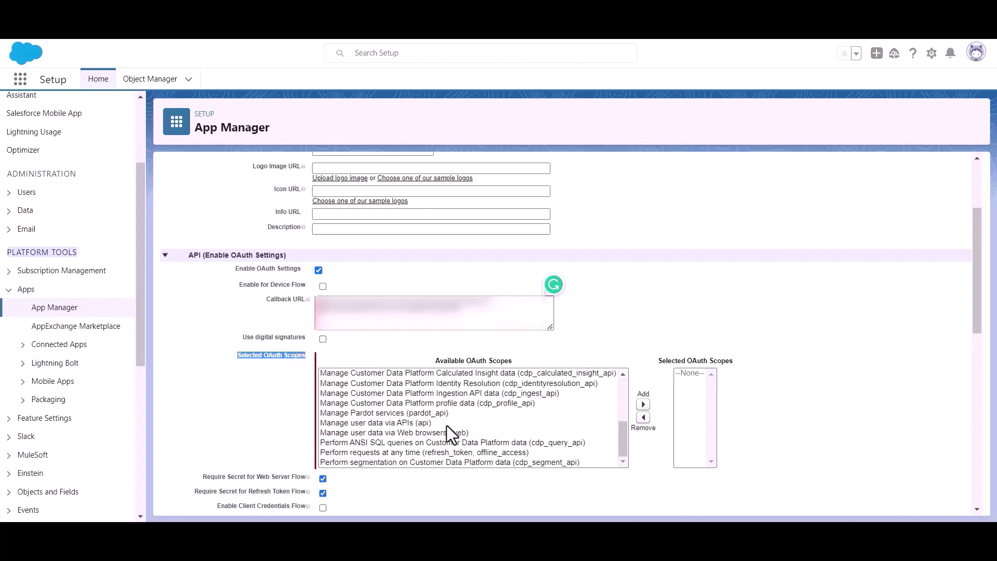
scroll(440, 418, up, 2)
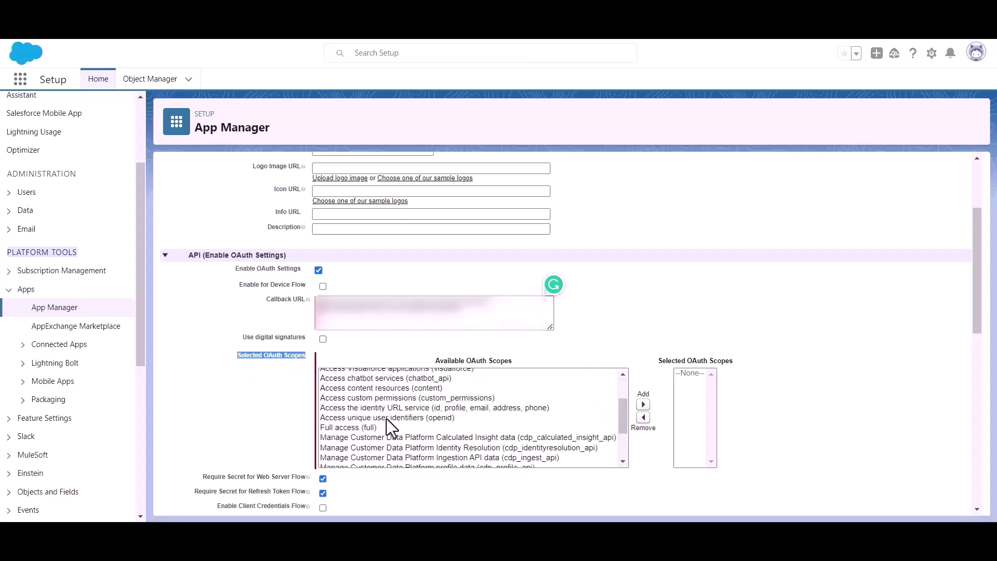
Step: Add Full access (full) to the selected OAuth scopes and save the app
click(336, 427)
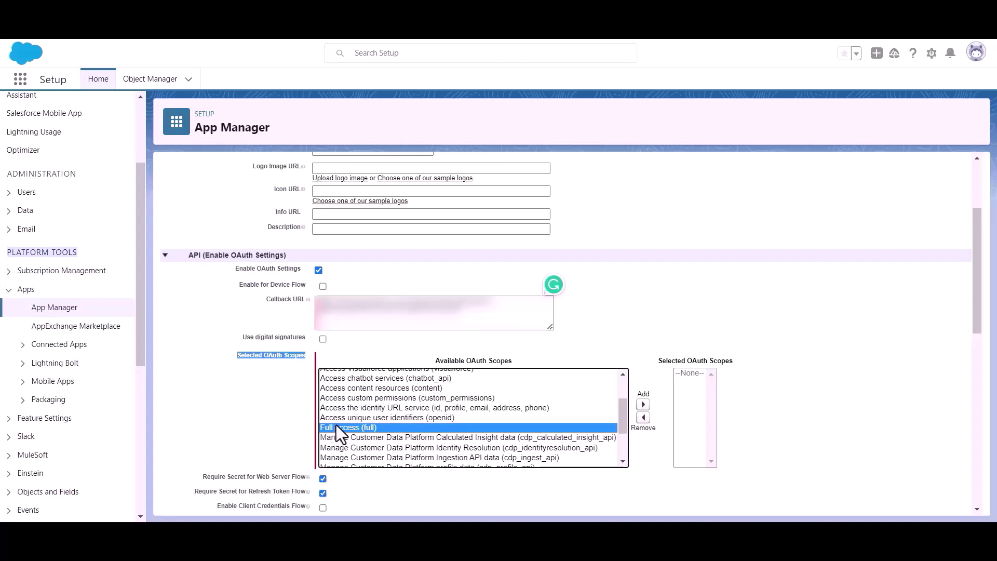
click(643, 404)
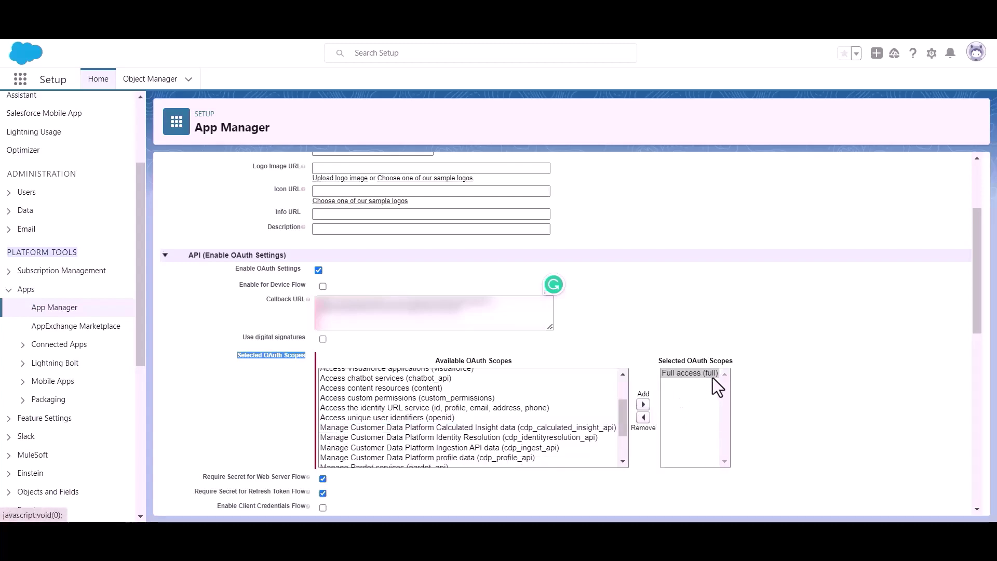
scroll(496, 375, down, 3)
scroll(338, 381, down, 10)
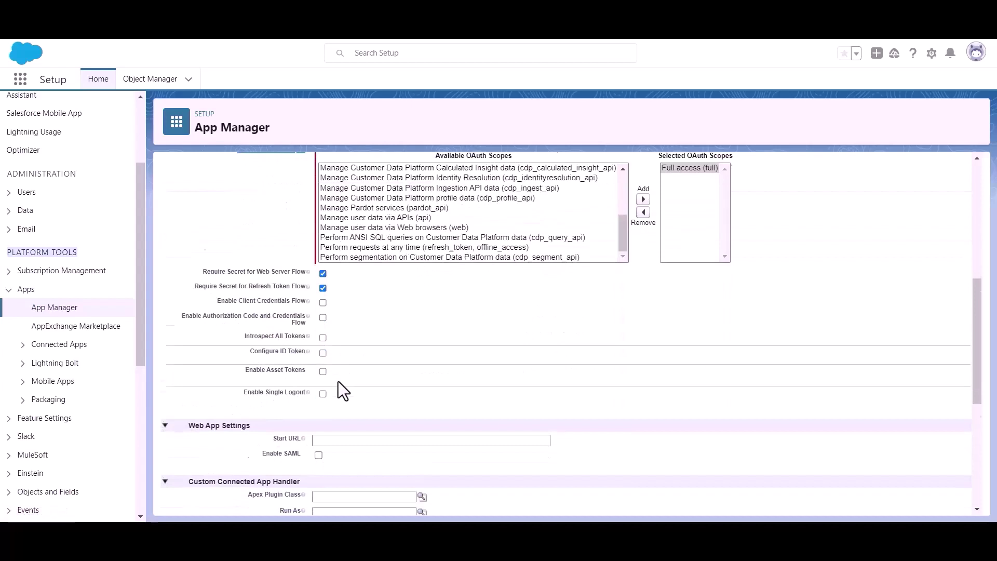
click(421, 489)
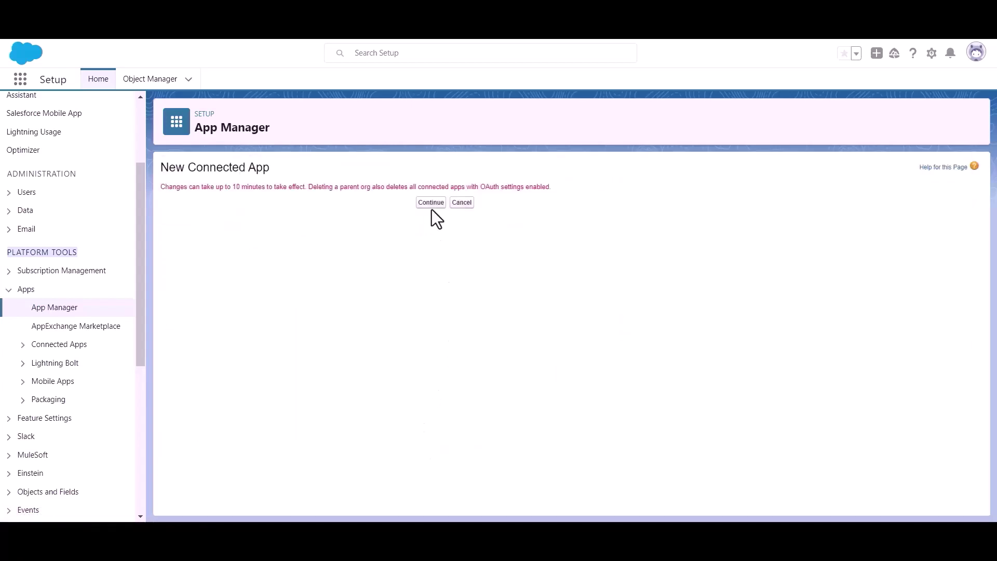
Step: Continue past the propagation notice and scroll the Bit Apps details to its OAuth settings
click(429, 202)
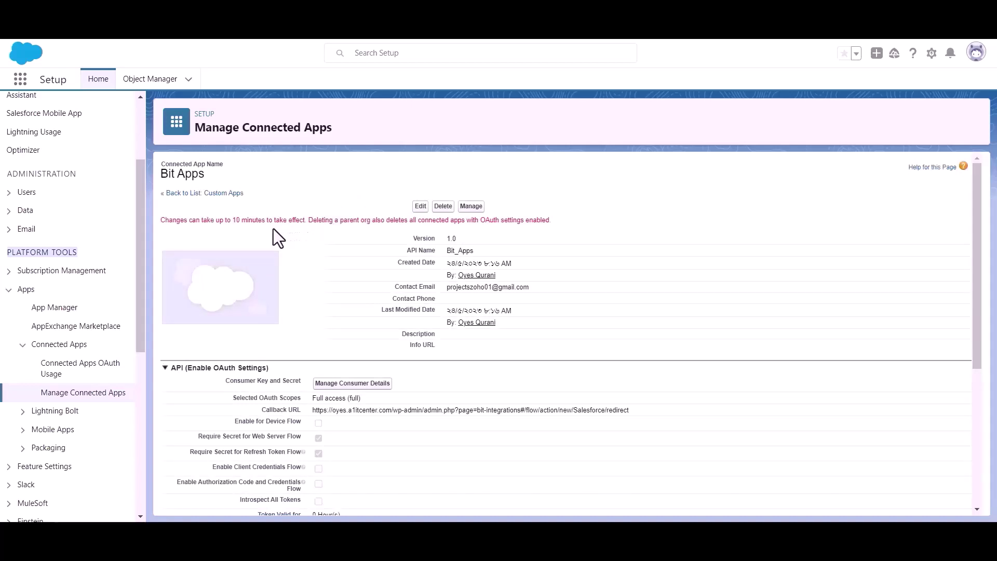
triple_click(256, 221)
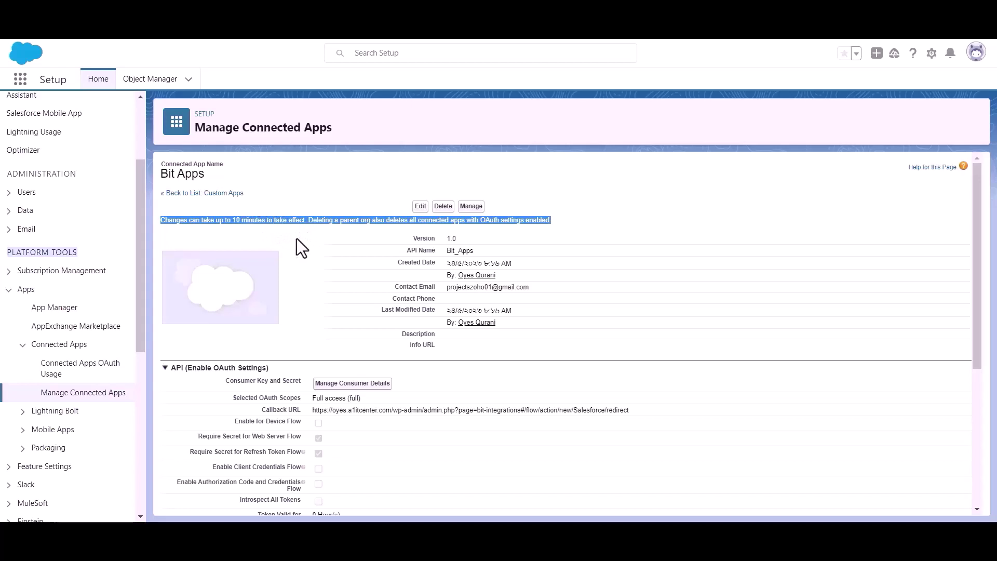
click(315, 228)
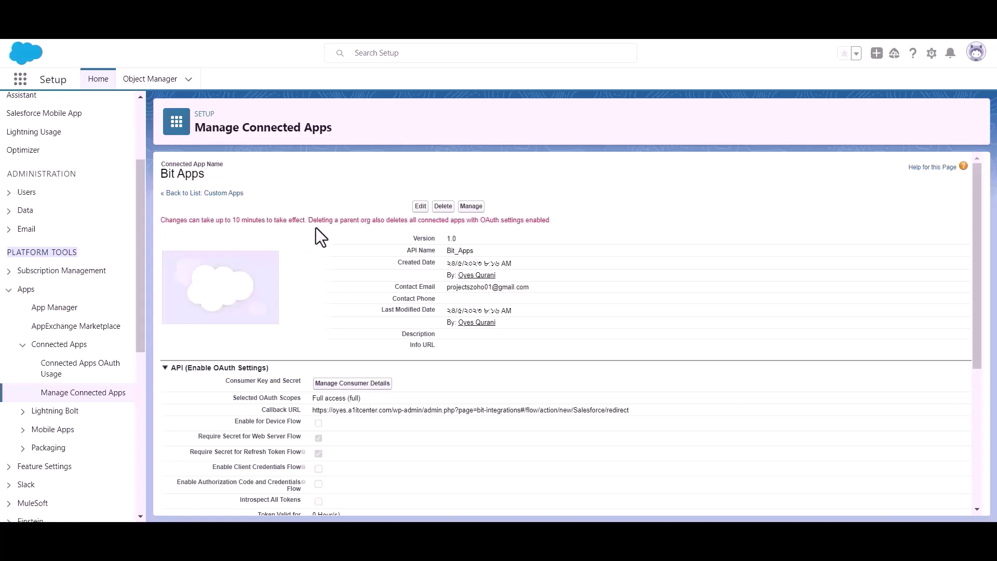
scroll(315, 229, down, 1)
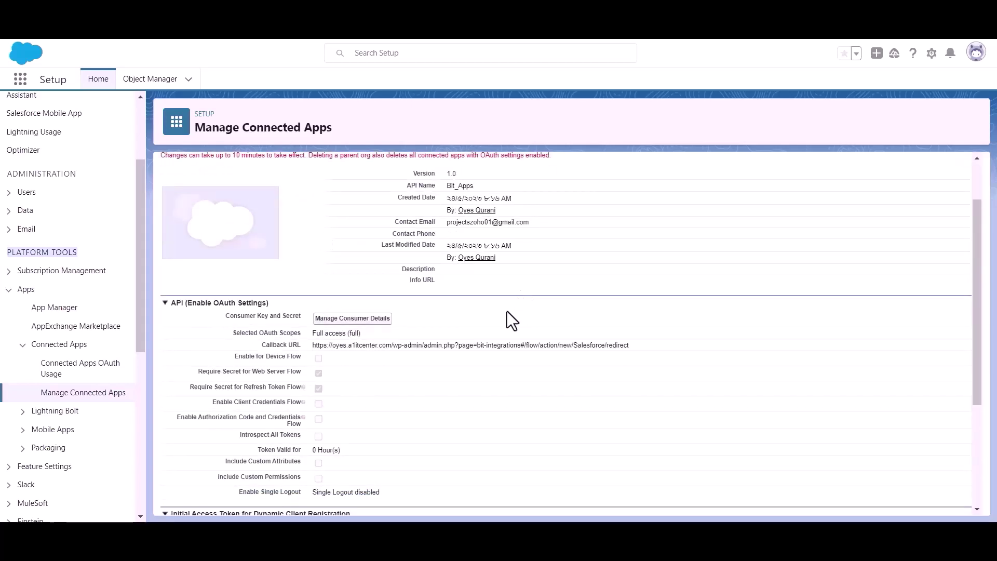
Step: Open Manage Consumer Details and paste the emailed verification code
click(351, 321)
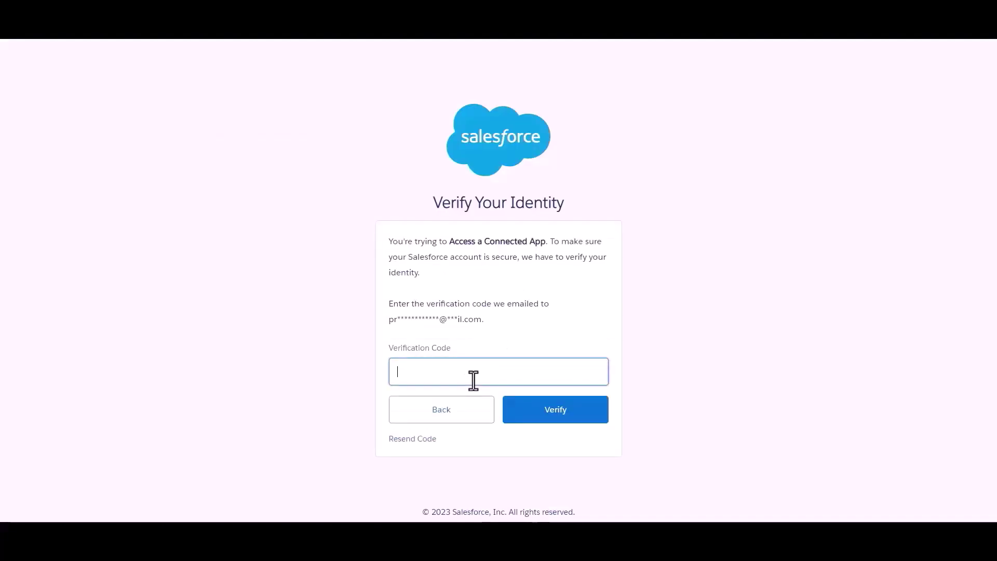
click(496, 352)
click(514, 370)
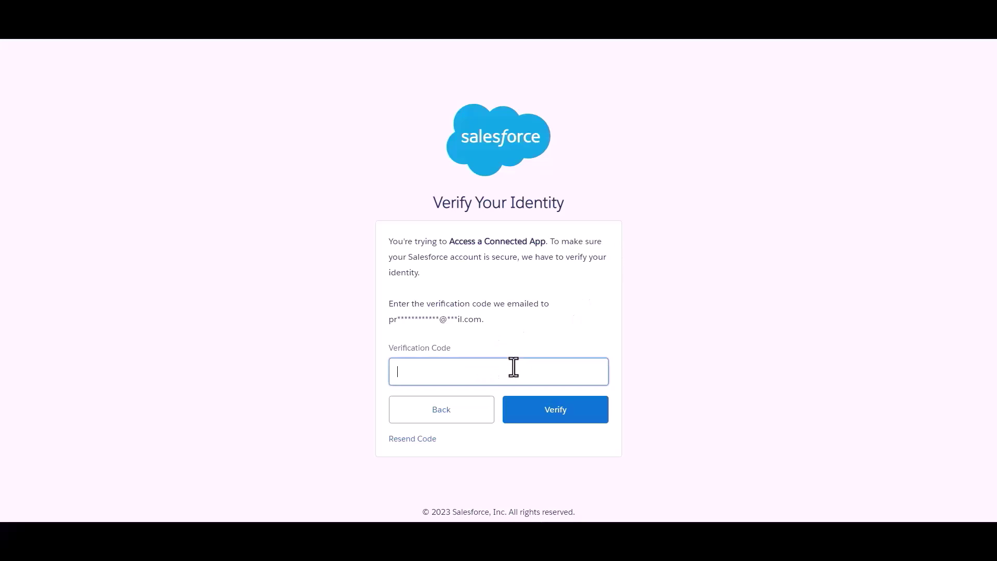
key(ctrl+v)
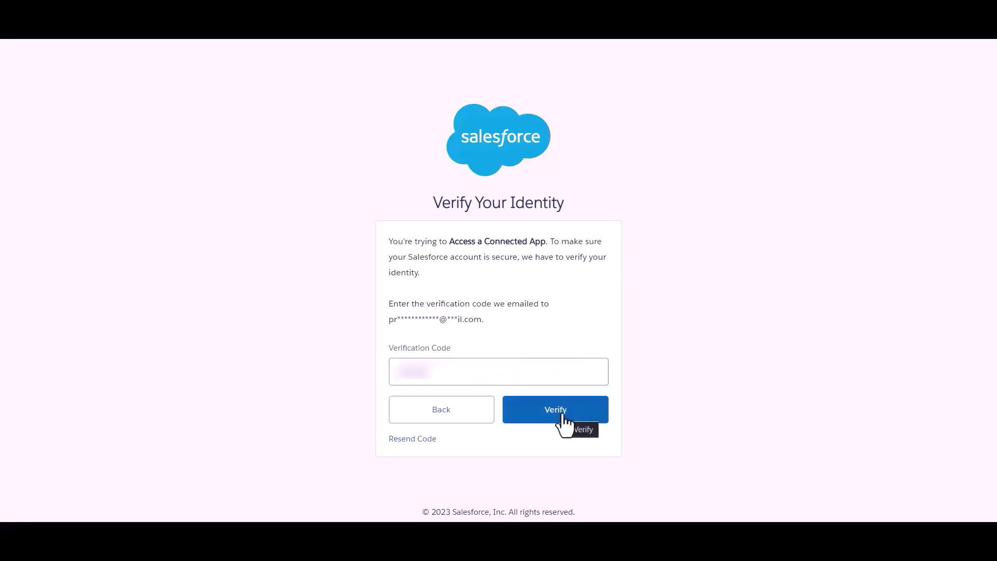
Step: Submit the verification code to reveal the consumer key and secret
click(562, 415)
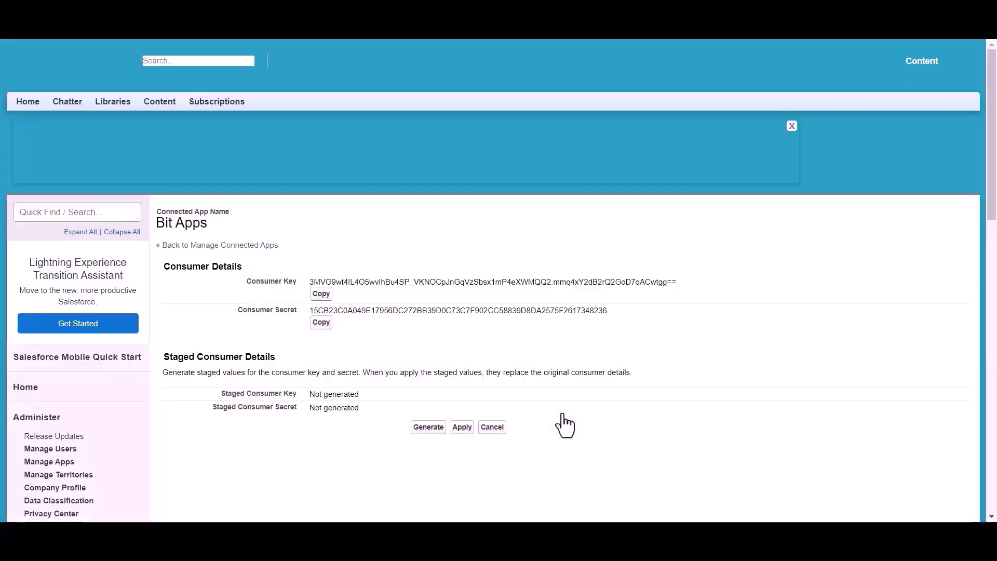
scroll(463, 250, down, 1)
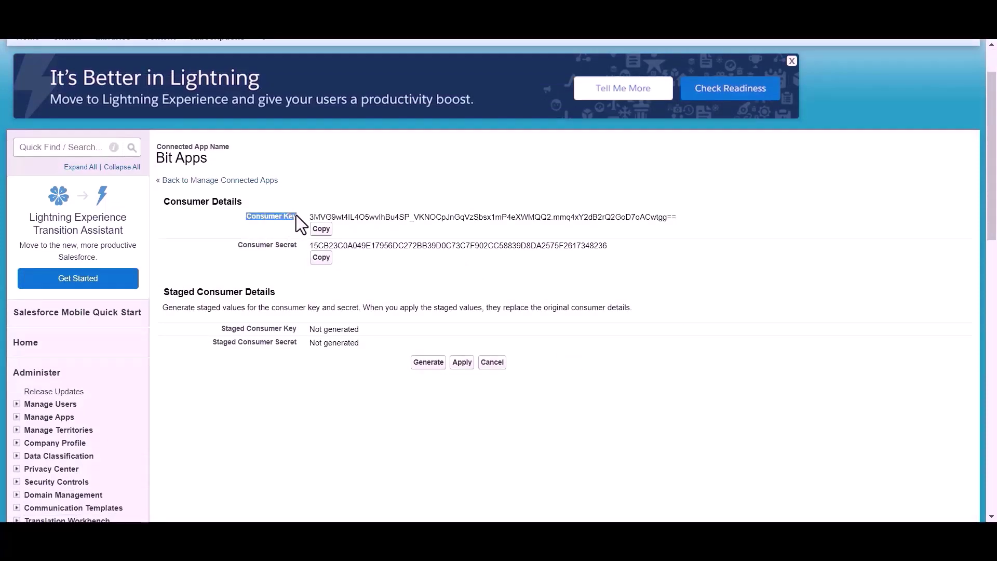
drag(229, 247, 300, 247)
click(354, 272)
scroll(354, 272, up, 1)
Step: Copy the consumer key into Client id and the consumer secret into Client secret
click(321, 290)
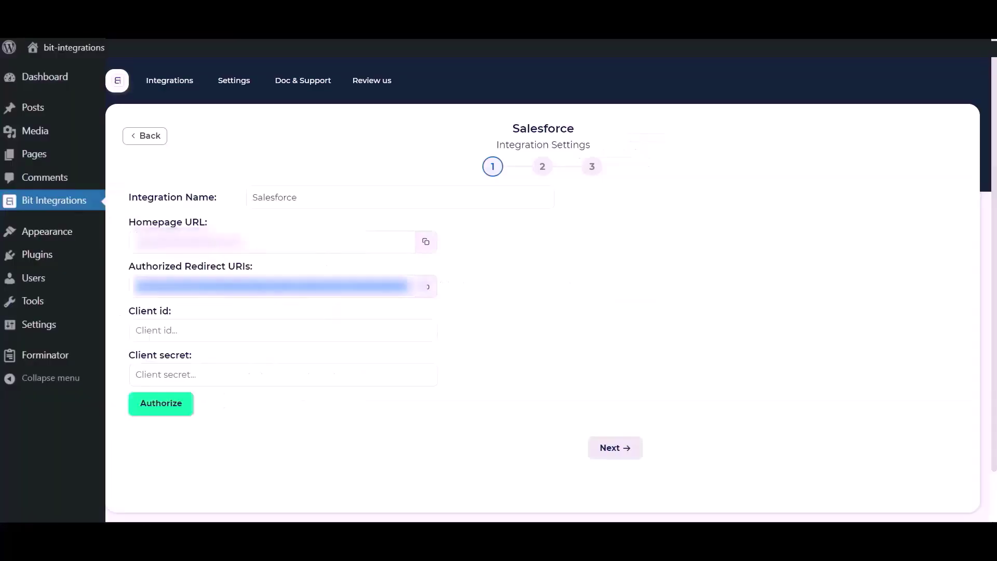
click(213, 329)
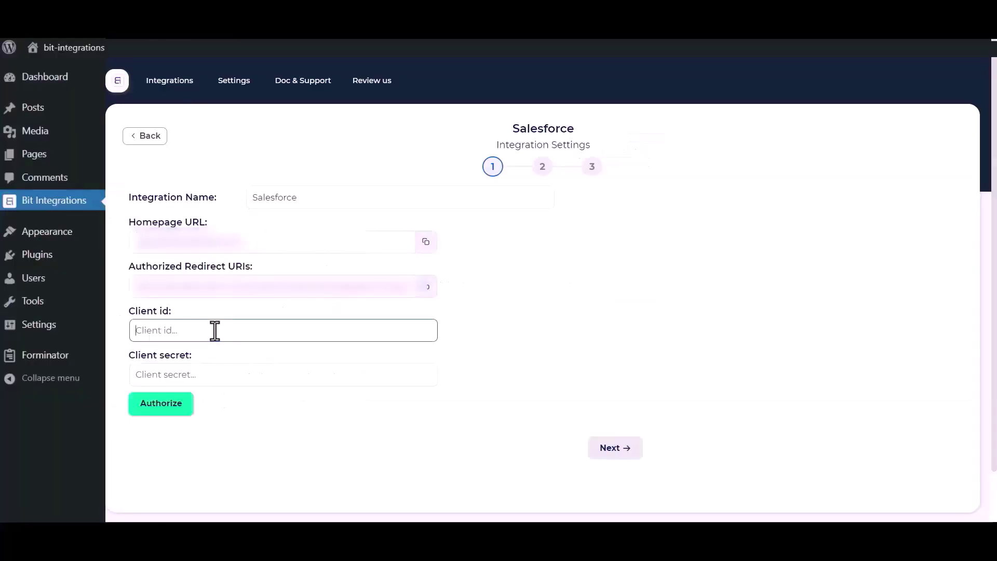
key(ctrl+v)
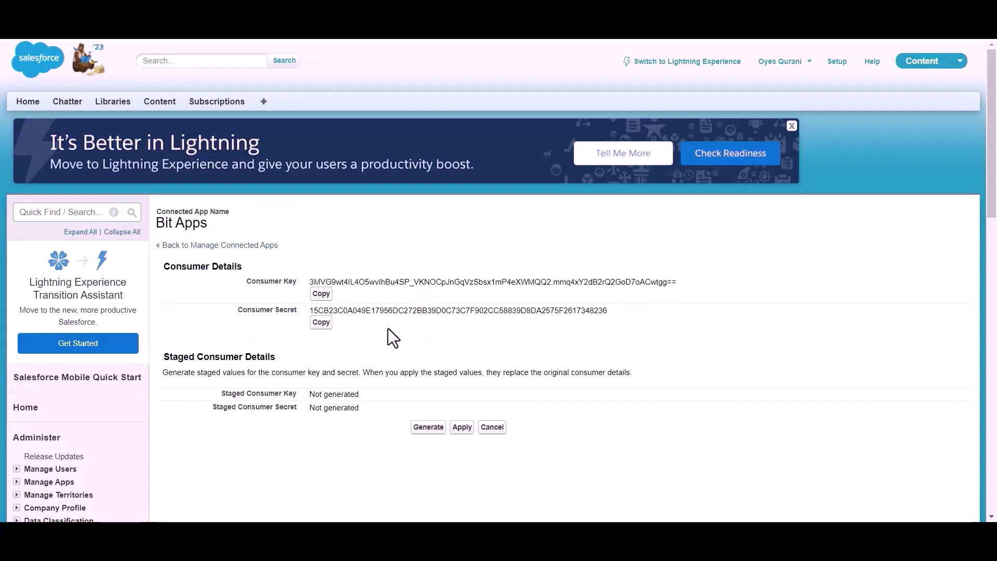
click(321, 323)
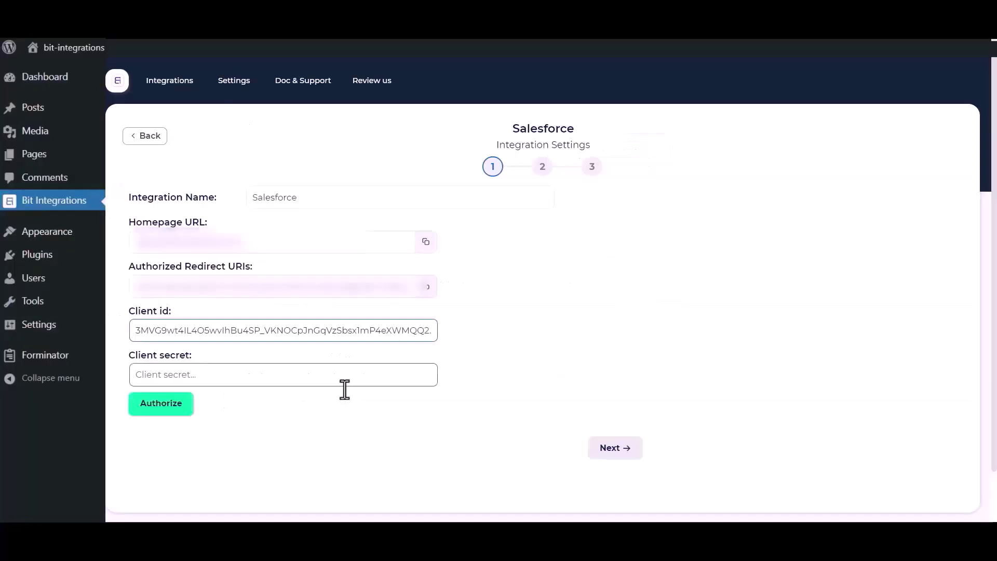
click(283, 372)
key(ctrl+v)
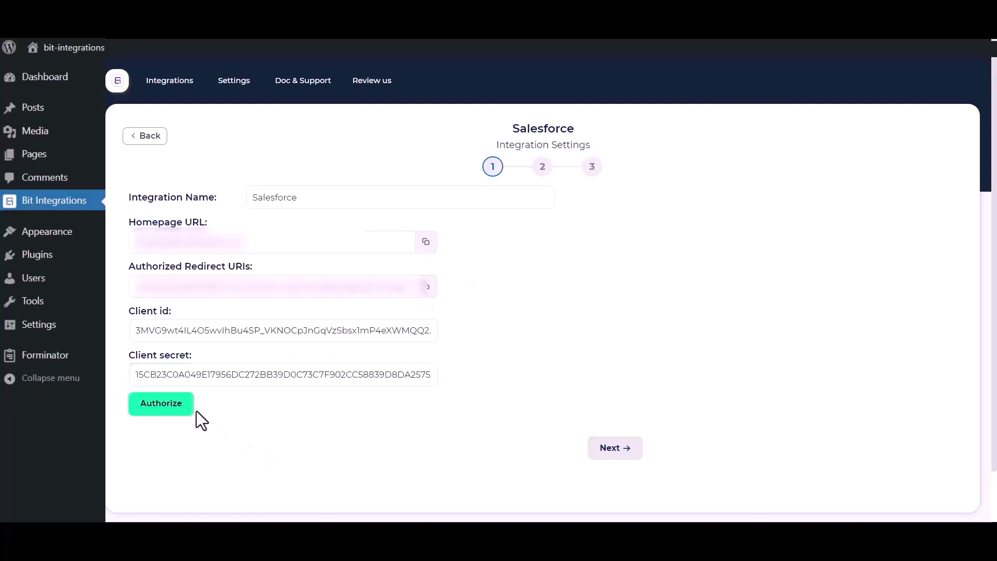
Step: Authorize the Salesforce connection by allowing access in the Salesforce popup
click(148, 407)
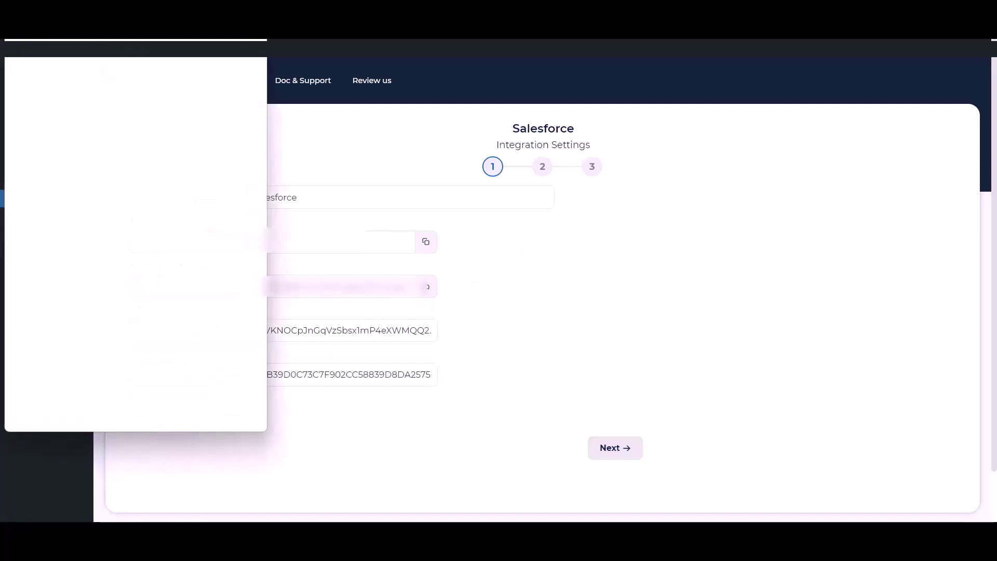
scroll(154, 257, down, 6)
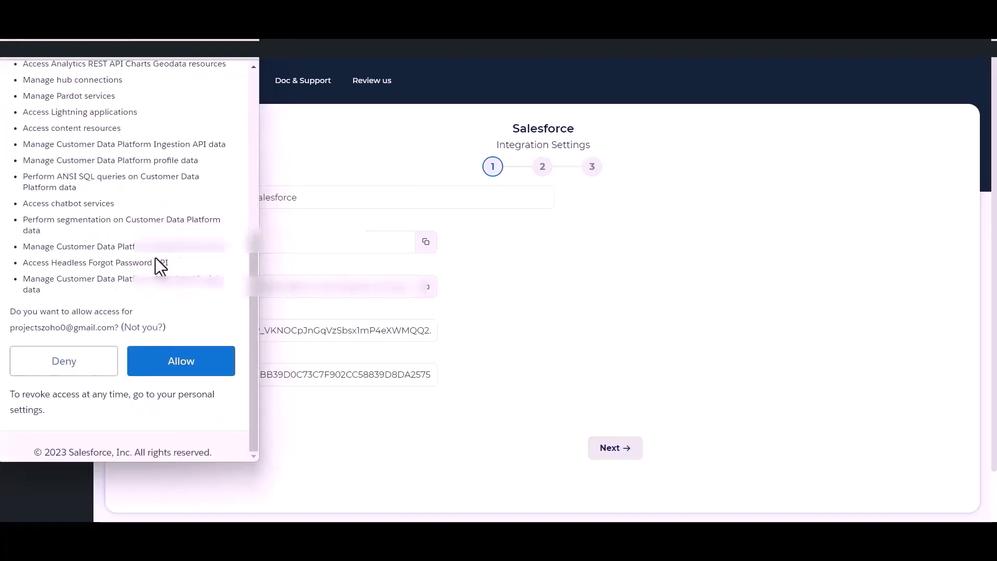
click(180, 367)
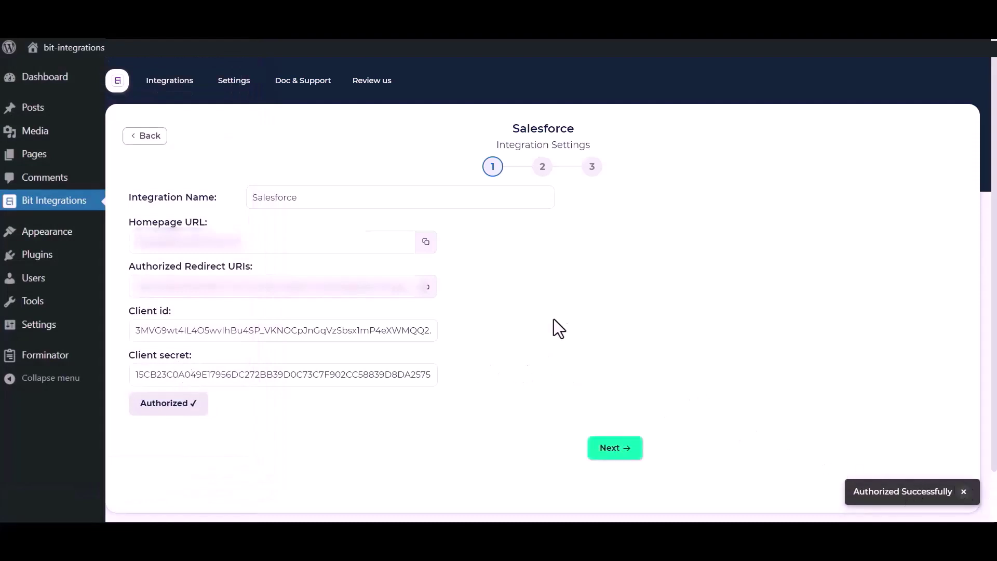
Step: Choose the Create lead action, mapping Name to Last Name and Email to Email
click(617, 450)
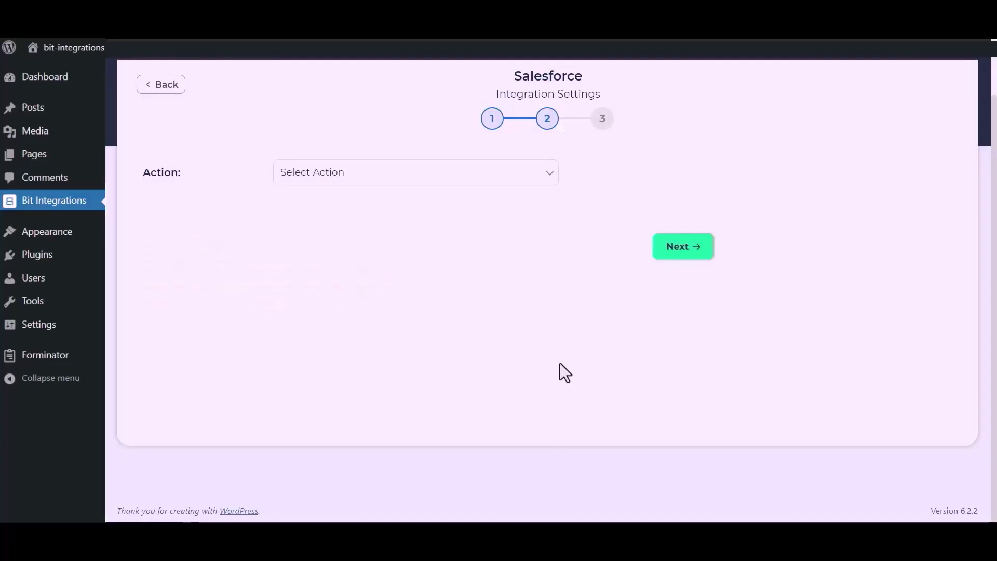
click(490, 179)
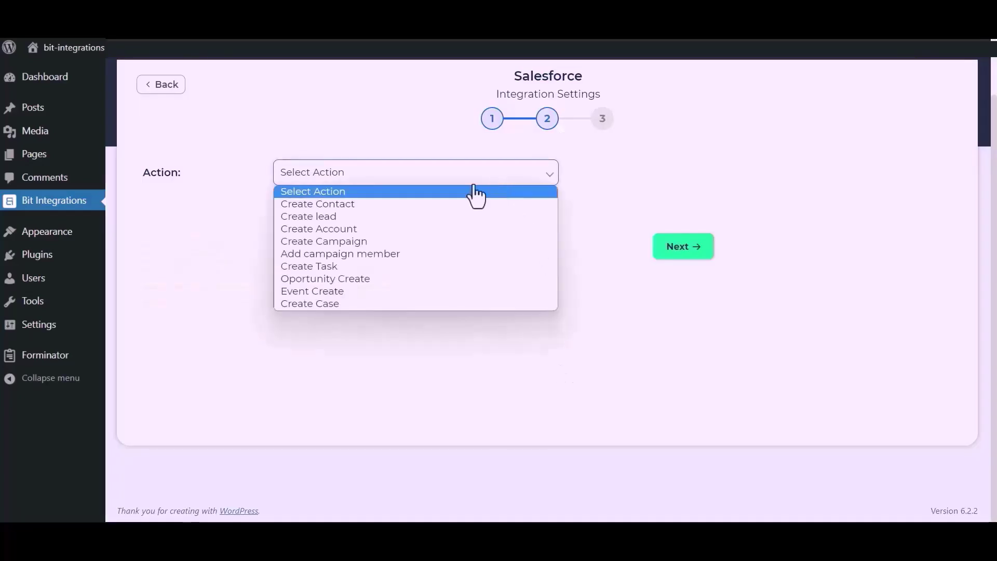
click(347, 220)
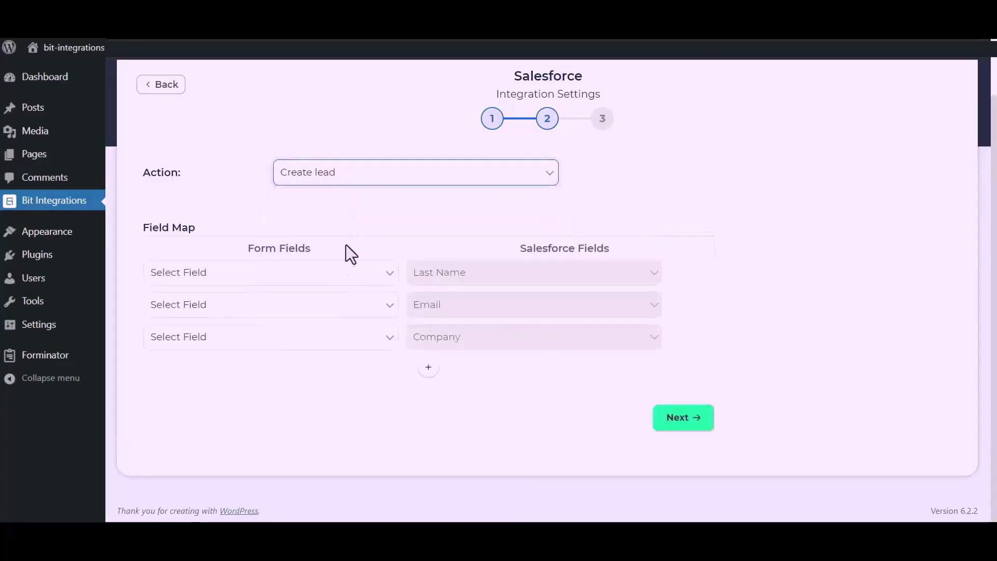
click(318, 281)
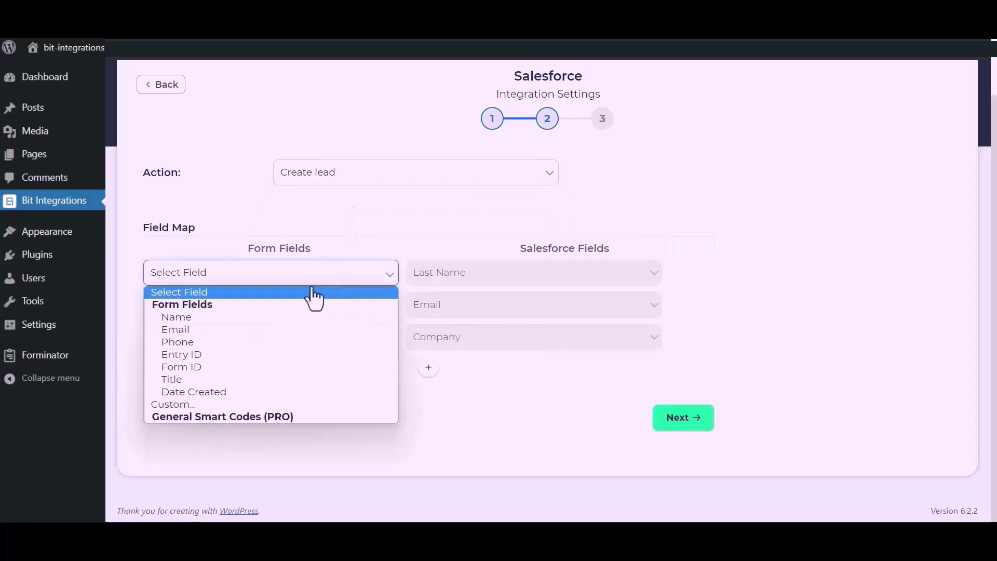
click(235, 318)
click(264, 312)
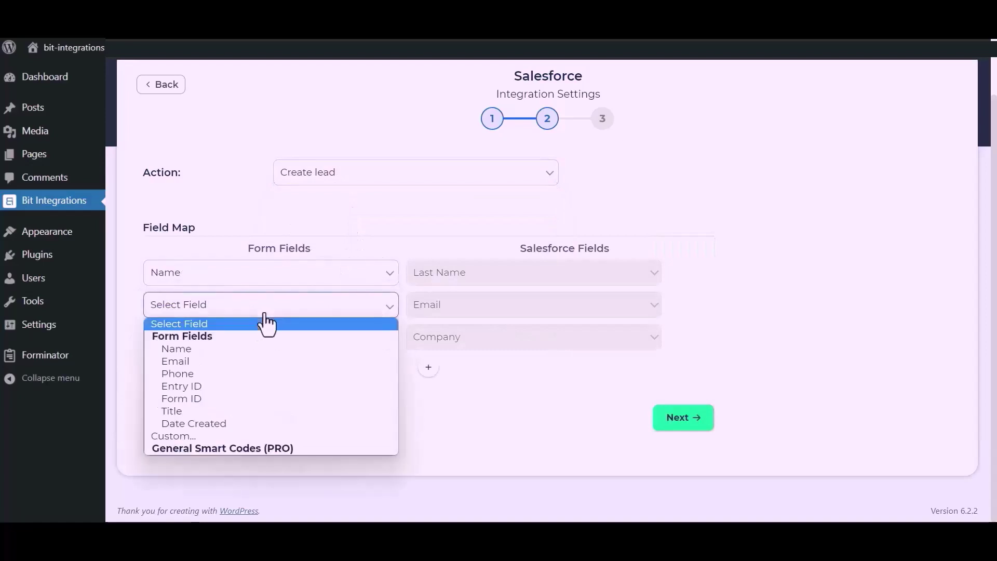
click(207, 359)
Step: Map Company to a custom fixed value 'Bit Apps'
click(242, 355)
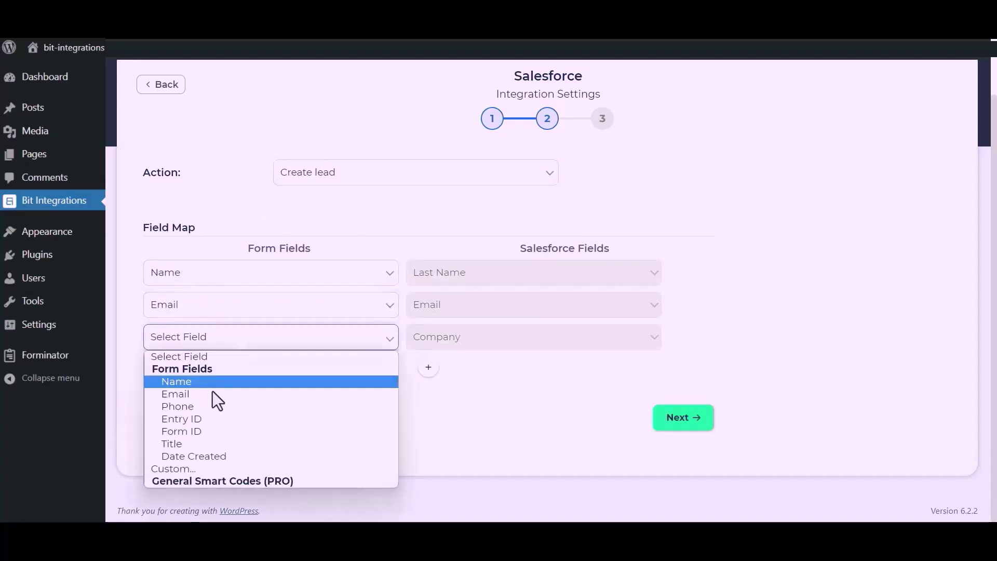
click(178, 467)
click(349, 344)
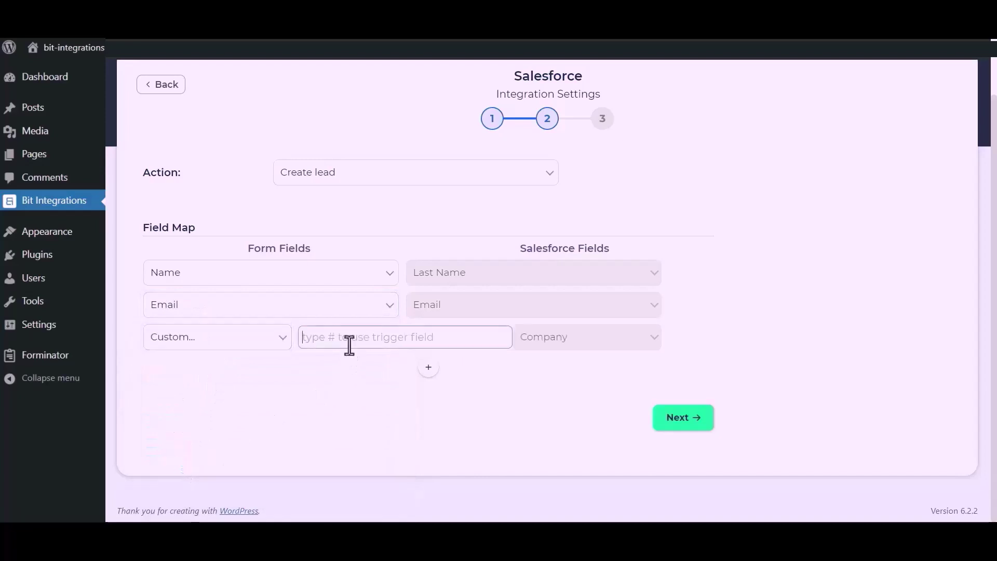
text(Bit)
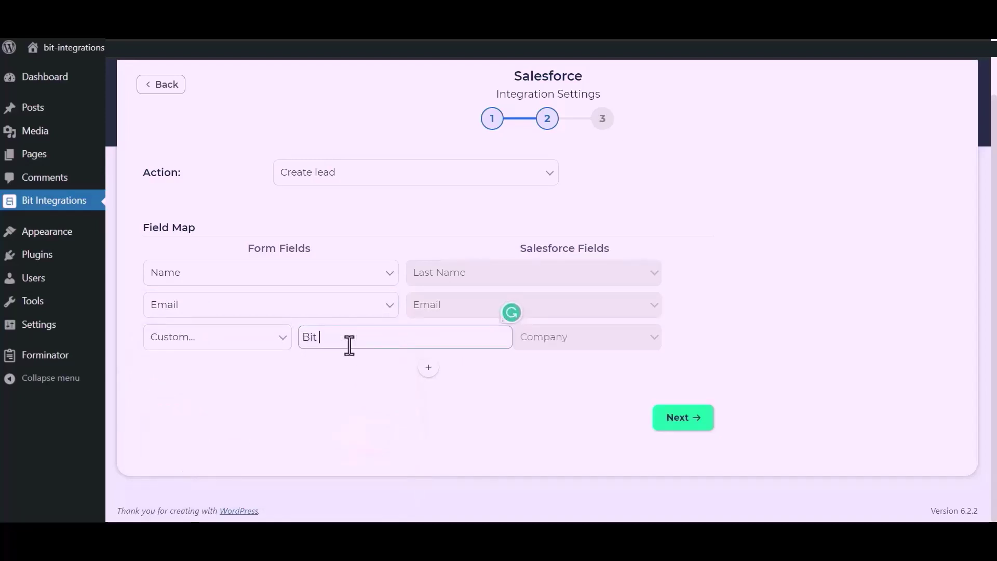
text( Apps)
drag(384, 410, 456, 350)
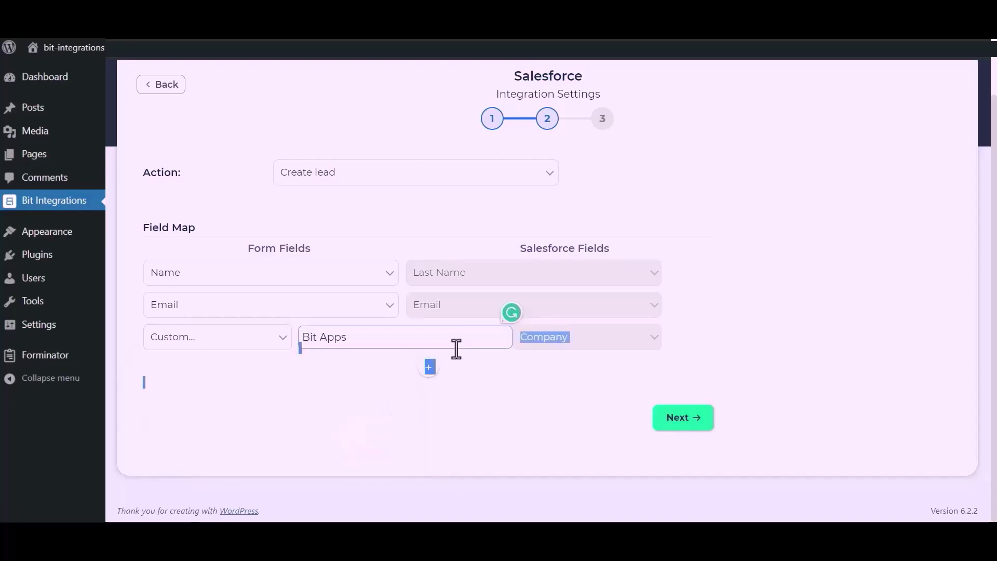
Step: Add a Phone to Phone mapping row, then finish and save the integration
click(431, 369)
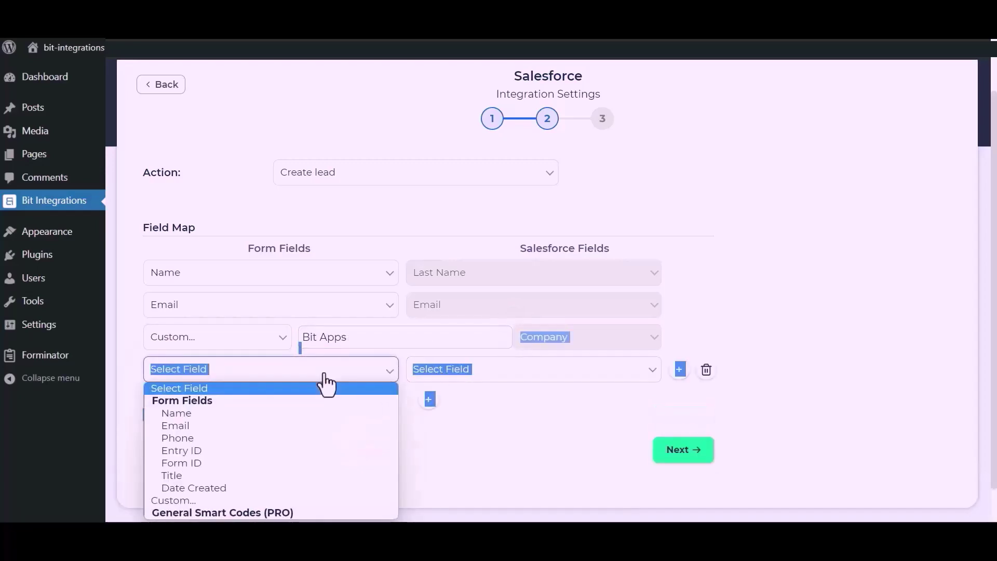
click(179, 438)
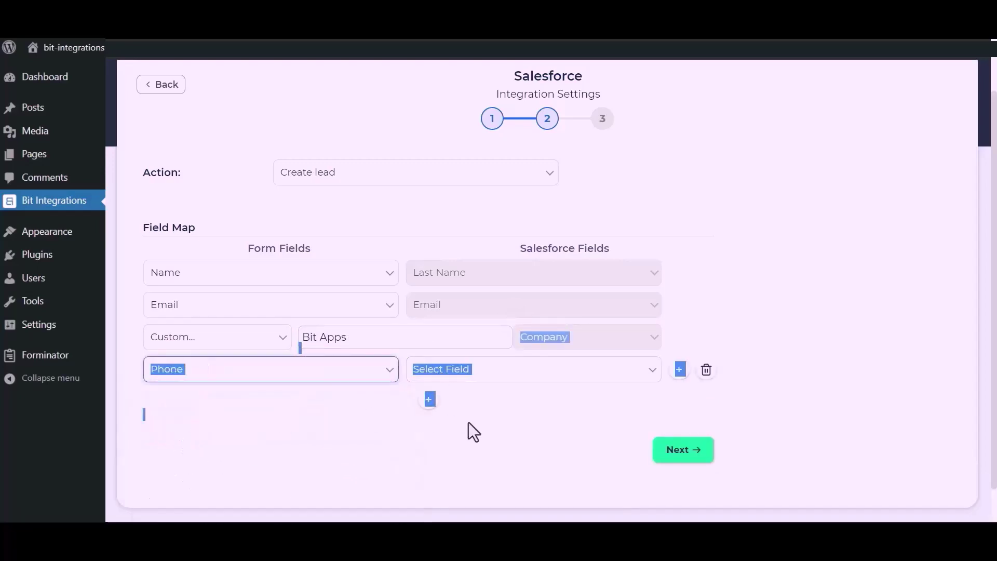
click(540, 371)
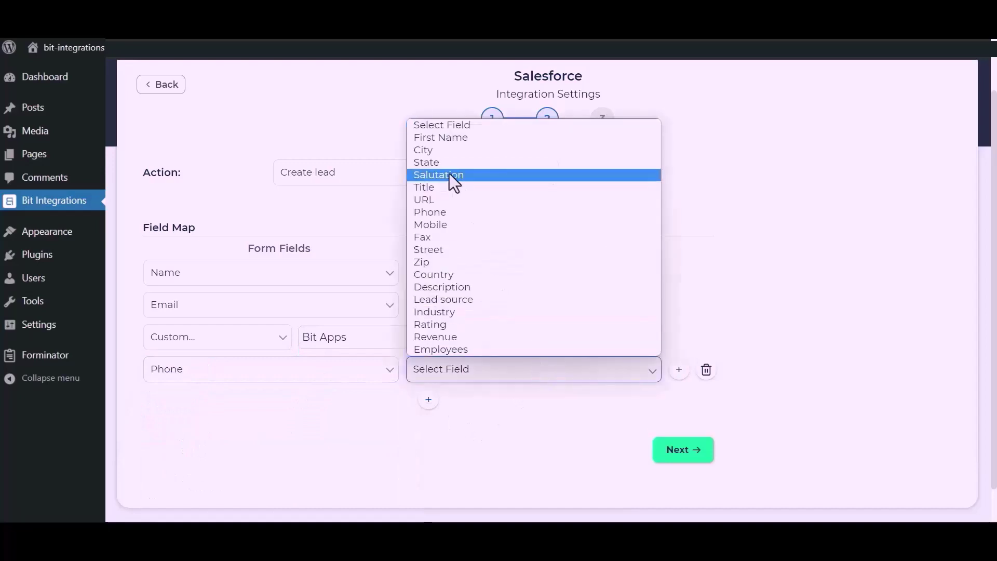
click(444, 217)
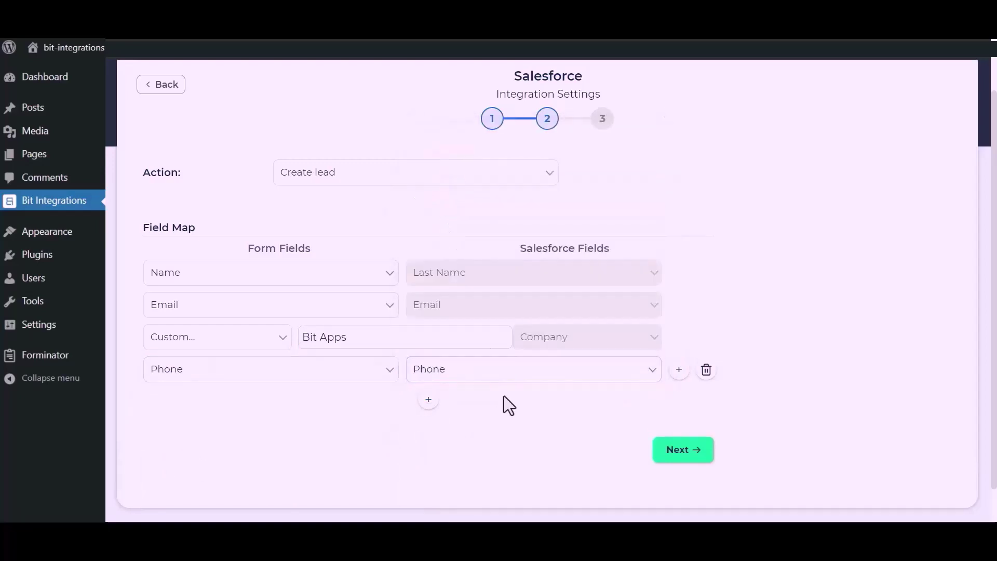
click(687, 450)
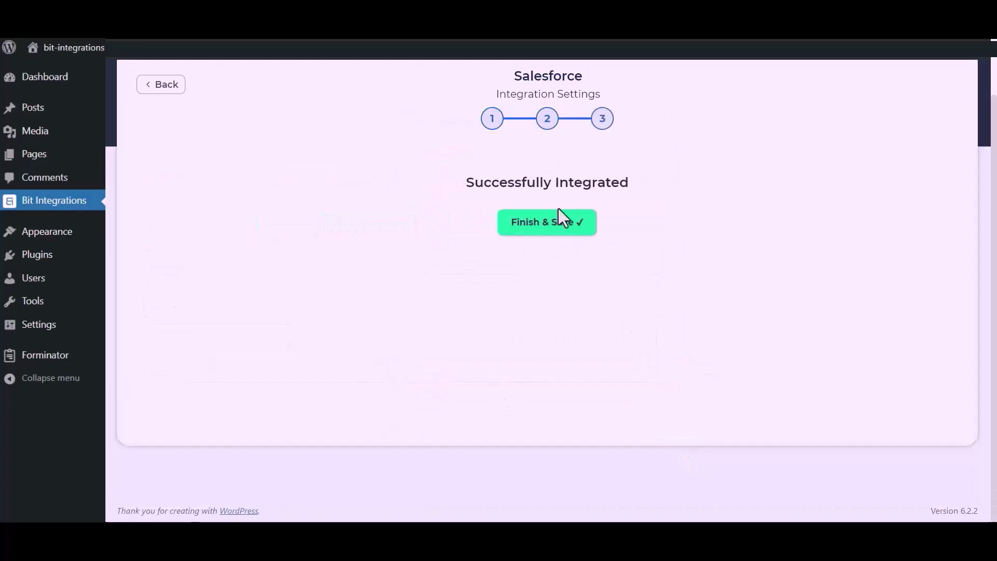
click(554, 228)
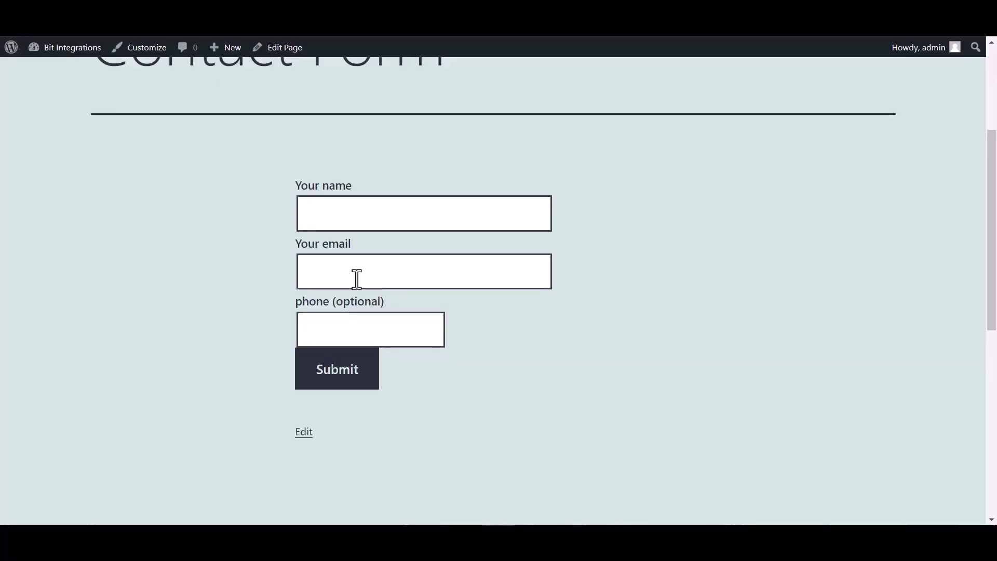
Step: Fill in the test form's name, e-mail and phone number, then submit it
click(343, 213)
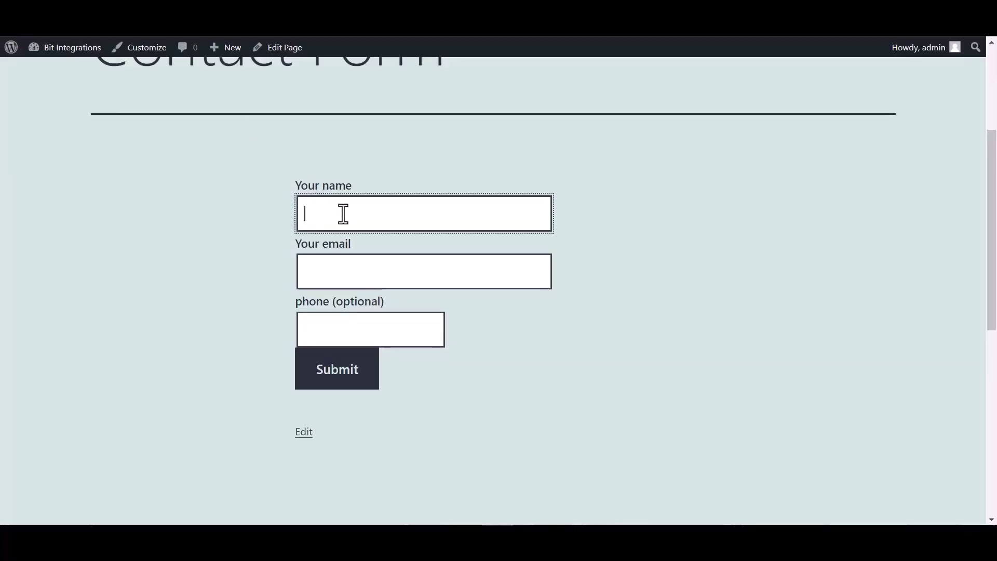
text(Bit Integrations)
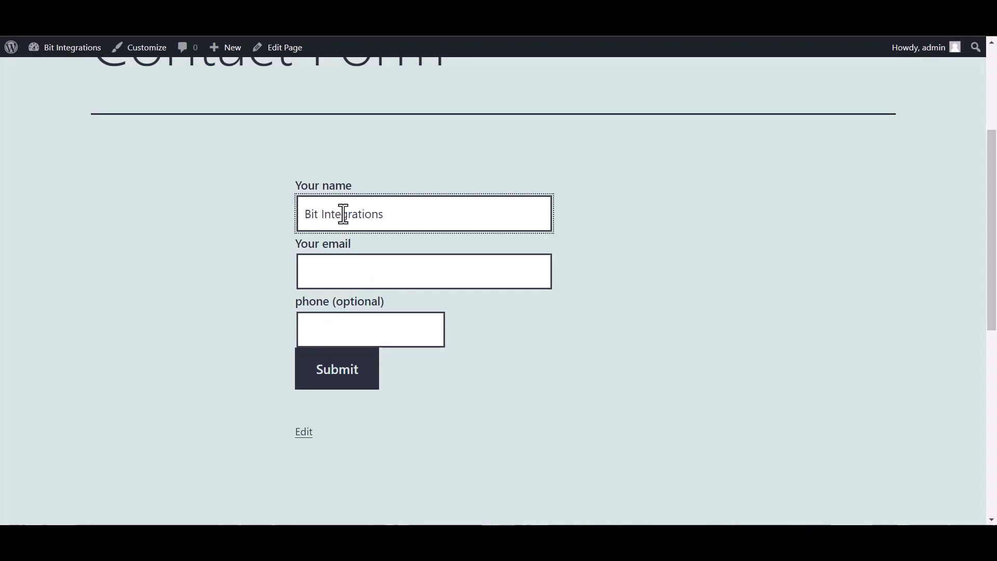
click(350, 276)
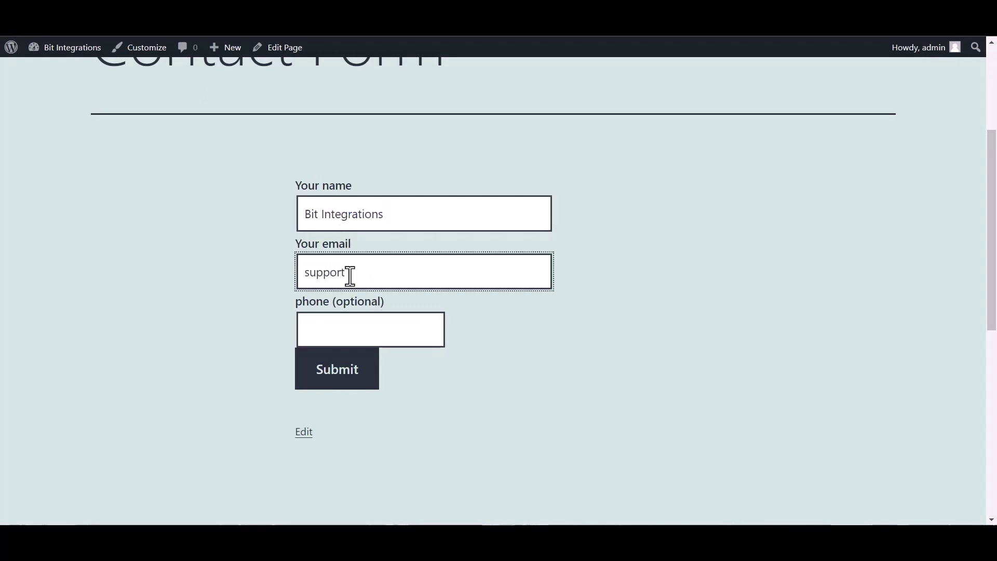
click(398, 334)
text(444)
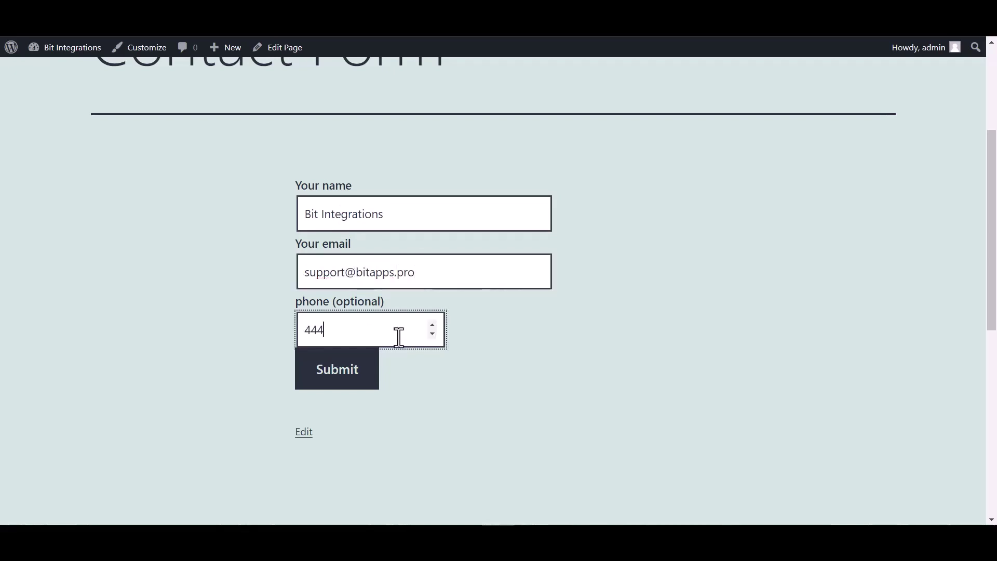
text(555666)
click(344, 381)
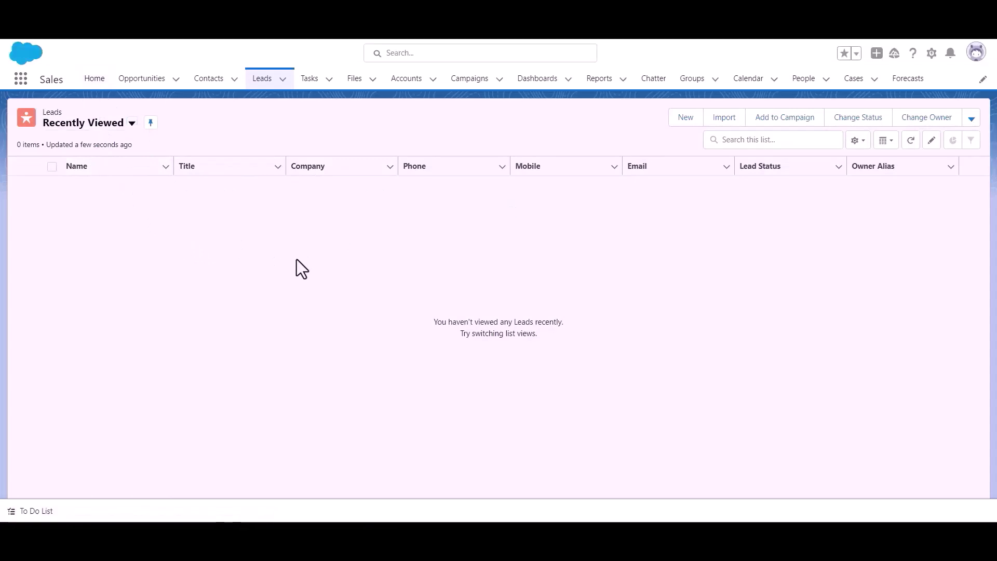
Step: Refresh the Salesforce Leads list to show the new Bit Apps lead, status Open - Not Contacted
click(263, 82)
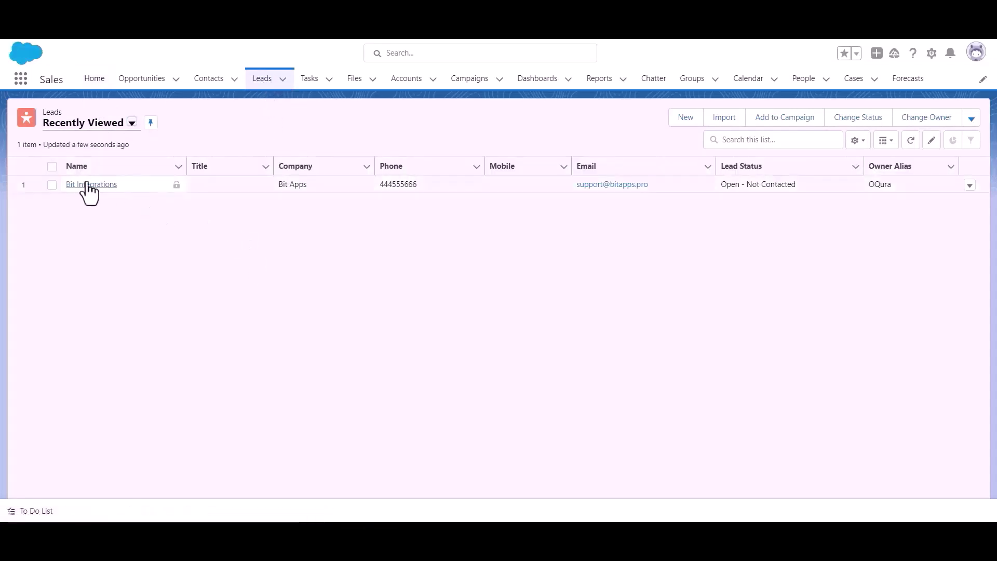